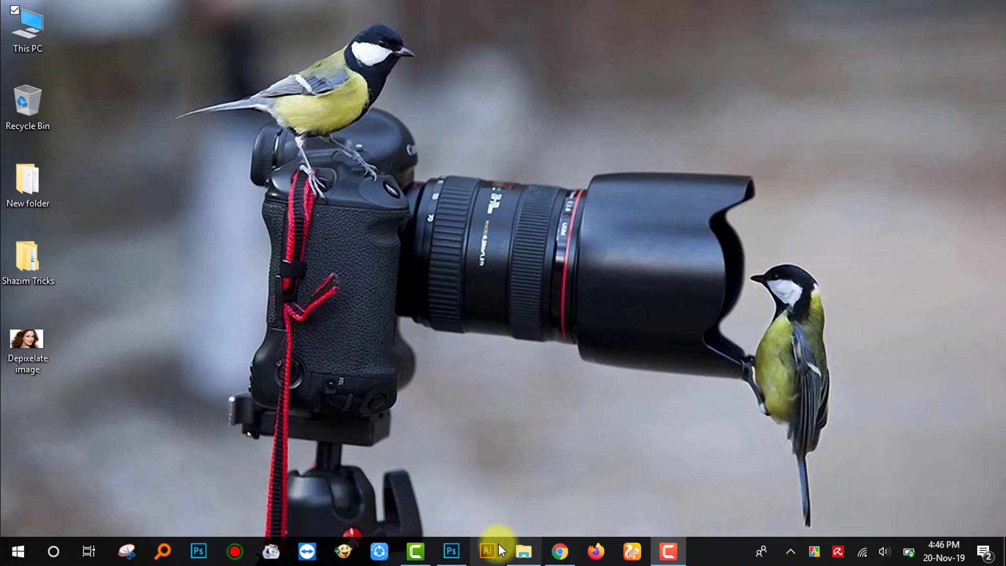
# Step: Open Depixelate image.jpg in Photoshop
pyautogui.click(454, 550)
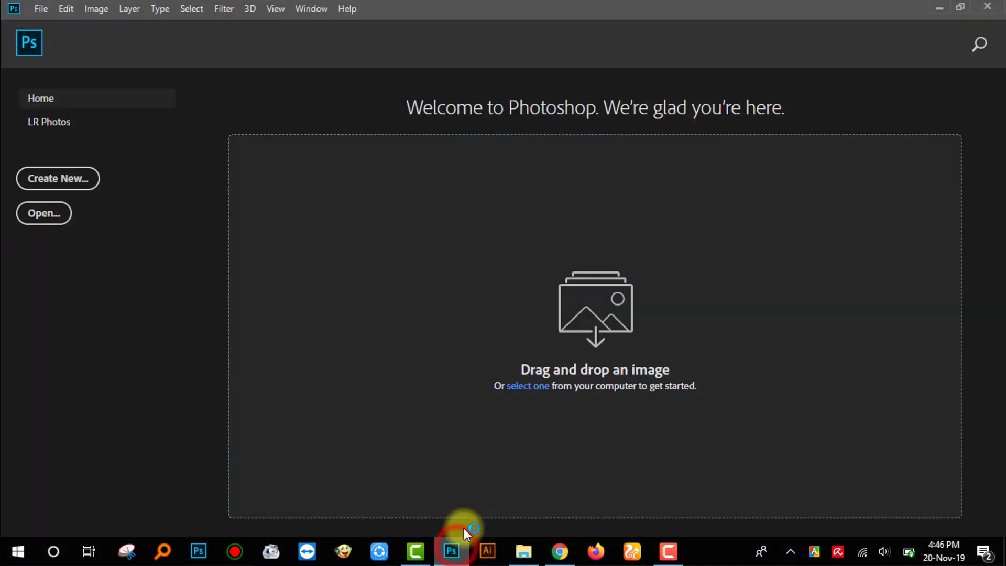
pyautogui.click(41, 9)
pyautogui.click(51, 41)
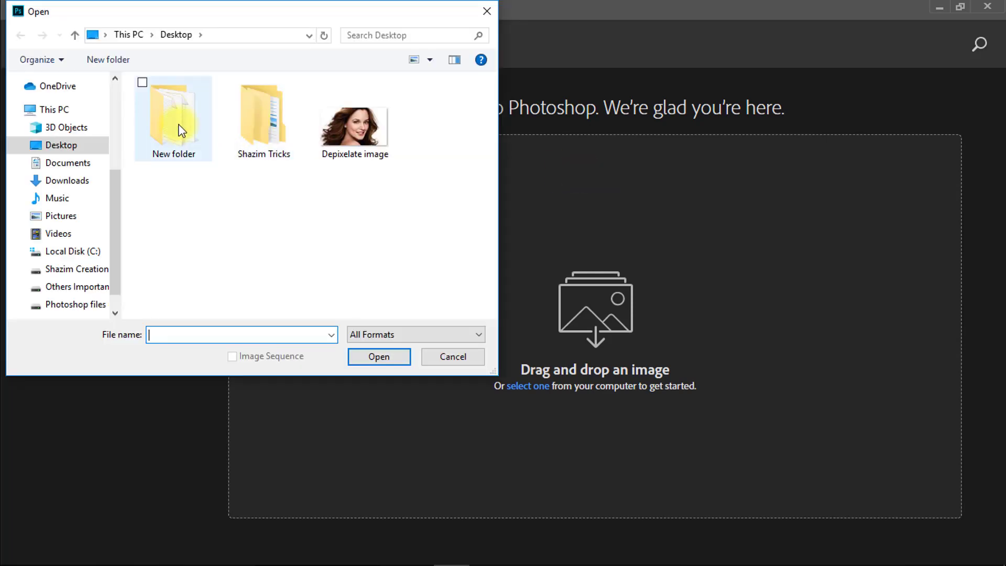
pyautogui.click(362, 129)
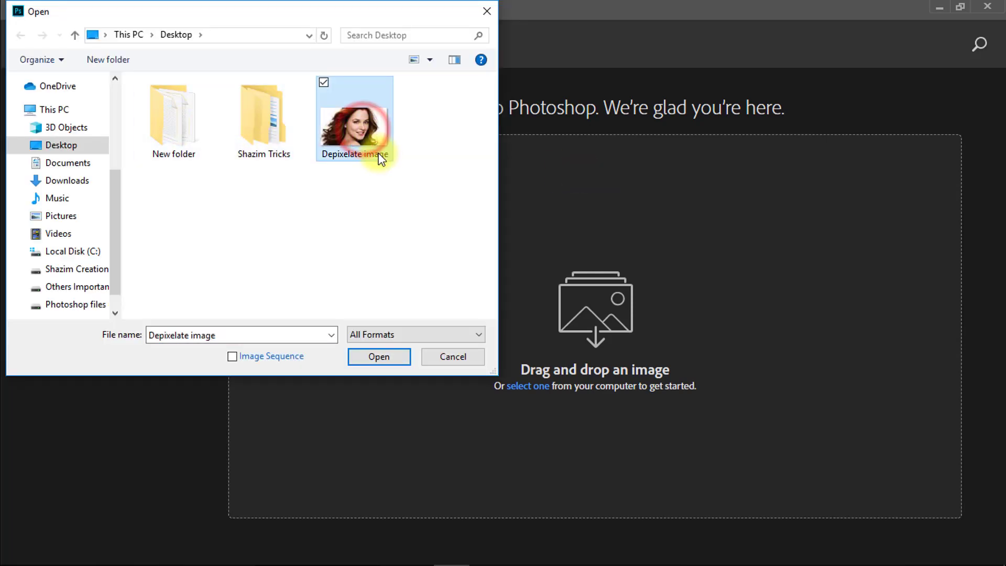
pyautogui.click(378, 360)
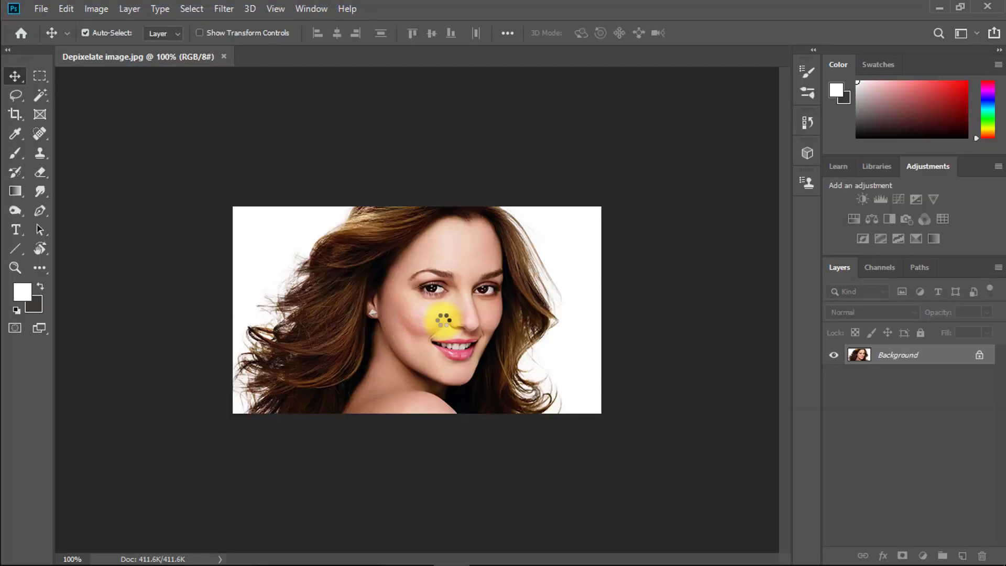
# Step: Zoom in across the cheek and eyes to inspect the pixel blocks, then minimize Photoshop
pyautogui.moveTo(404, 298); pyautogui.dragTo(550, 288)
pyautogui.moveTo(622, 278); pyautogui.dragTo(480, 280)
pyautogui.moveTo(566, 278); pyautogui.dragTo(361, 283)
pyautogui.moveTo(486, 281); pyautogui.dragTo(453, 280)
pyautogui.moveTo(565, 284); pyautogui.dragTo(503, 278)
pyautogui.click(939, 8)
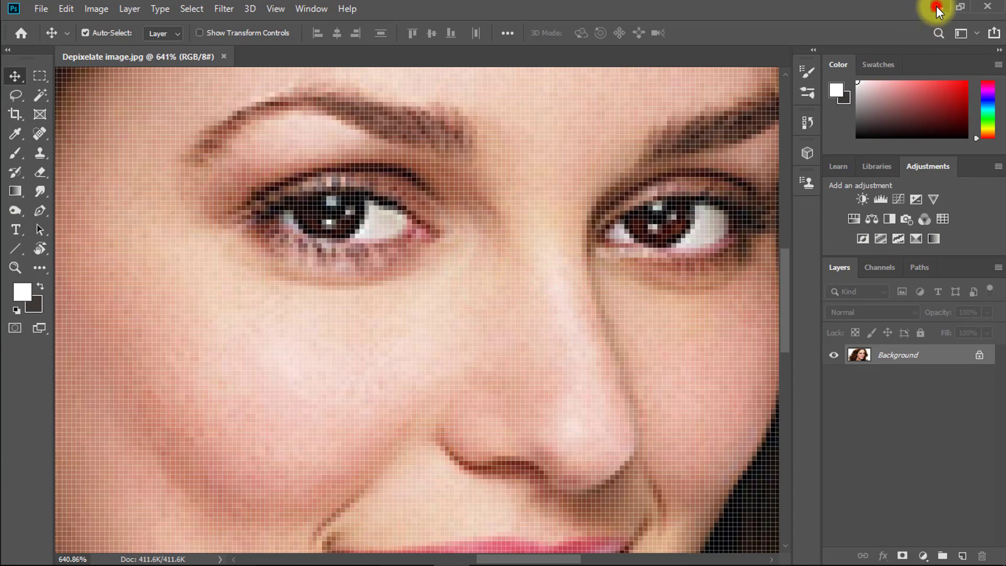
# Step: Confirm the file is a 126 KB JPG, then duplicate the Background layer as Layer 1 (Ctrl+J)
pyautogui.rightClick(31, 353)
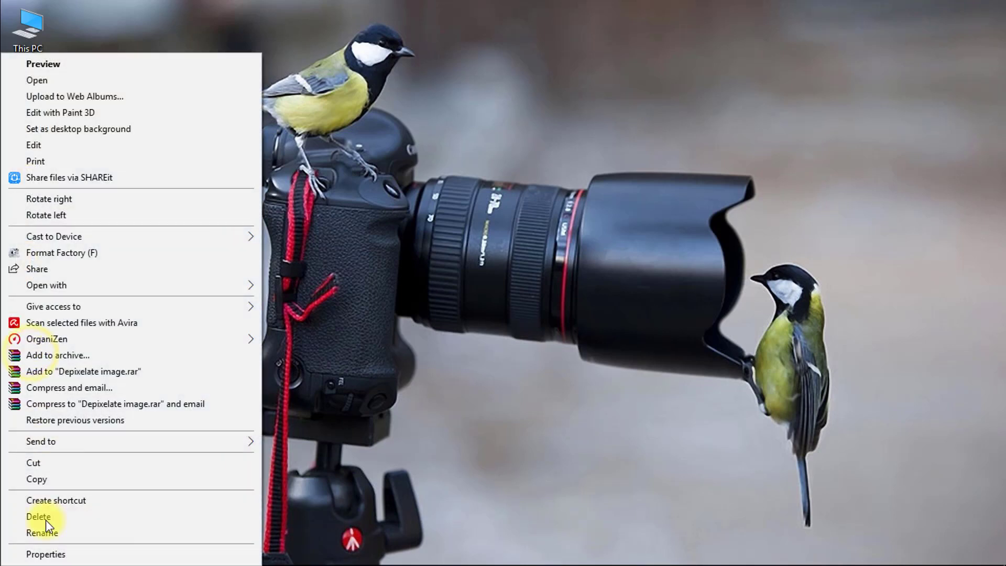
pyautogui.click(45, 550)
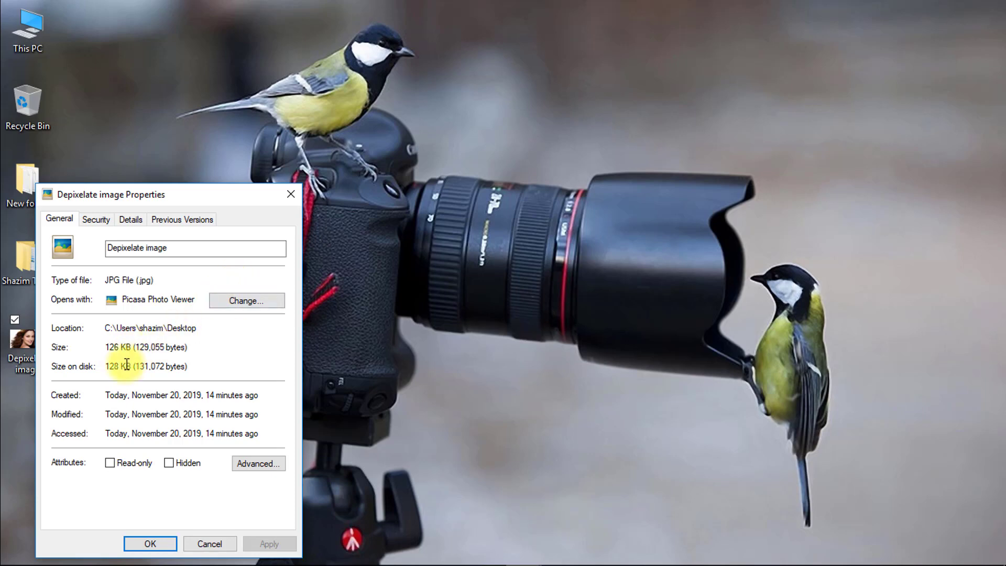
pyautogui.click(290, 195)
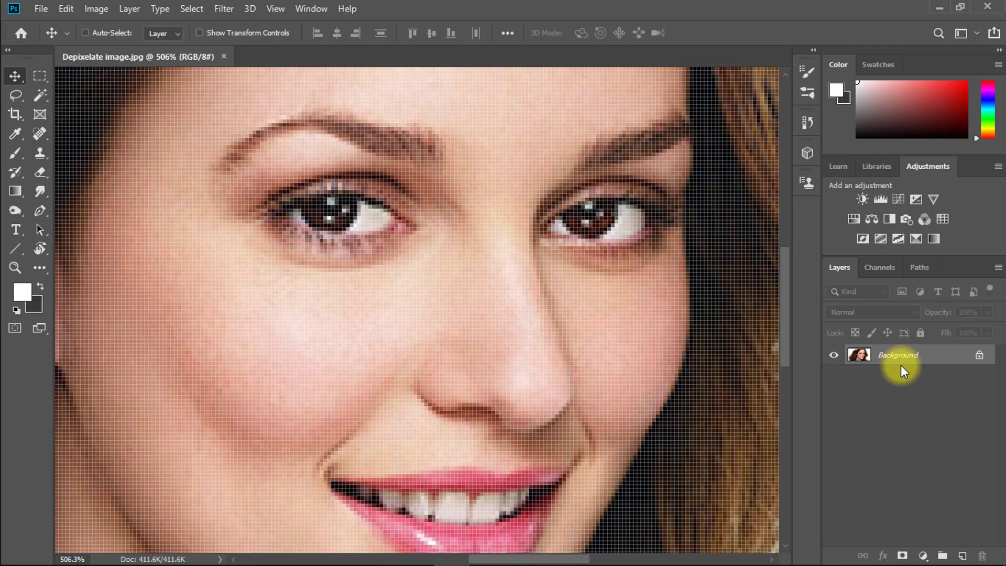
pyautogui.hotkey('ctrl', 'j')
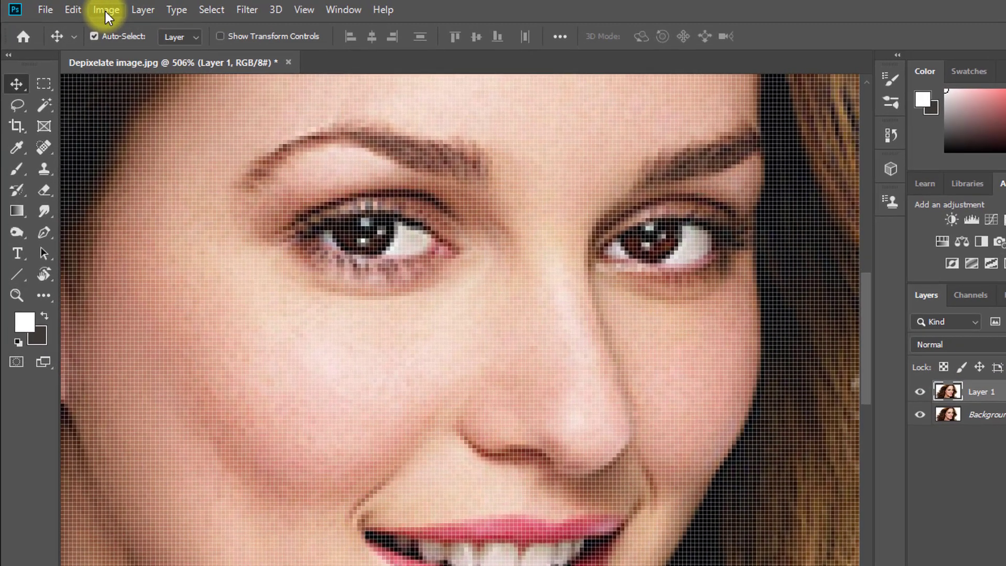
# Step: Resize the image to 3000 × 1686 px at 300 ppi using Preserve Details 2.0 resampling
pyautogui.click(90, 10)
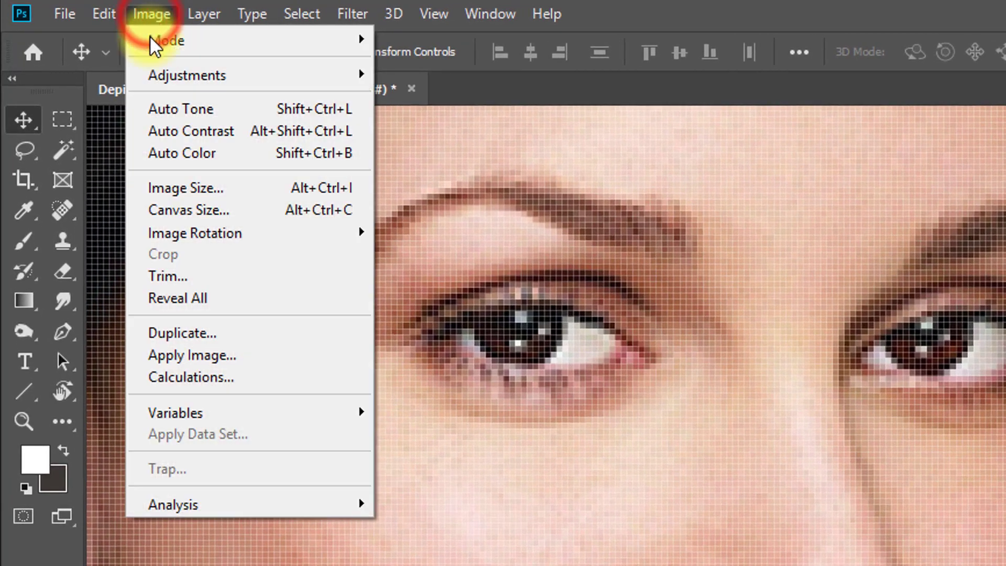
pyautogui.click(186, 187)
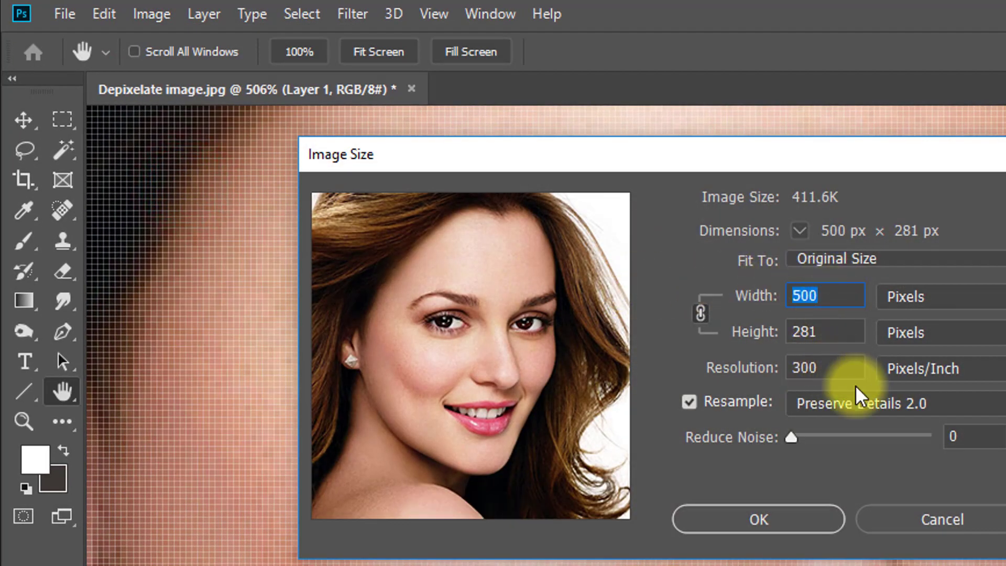
pyautogui.click(866, 401)
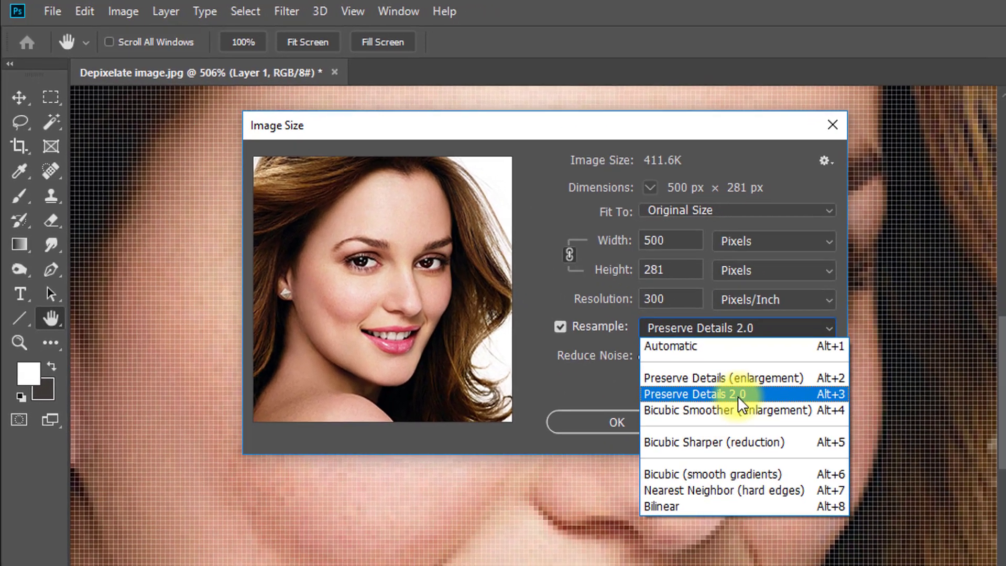
pyautogui.click(901, 486)
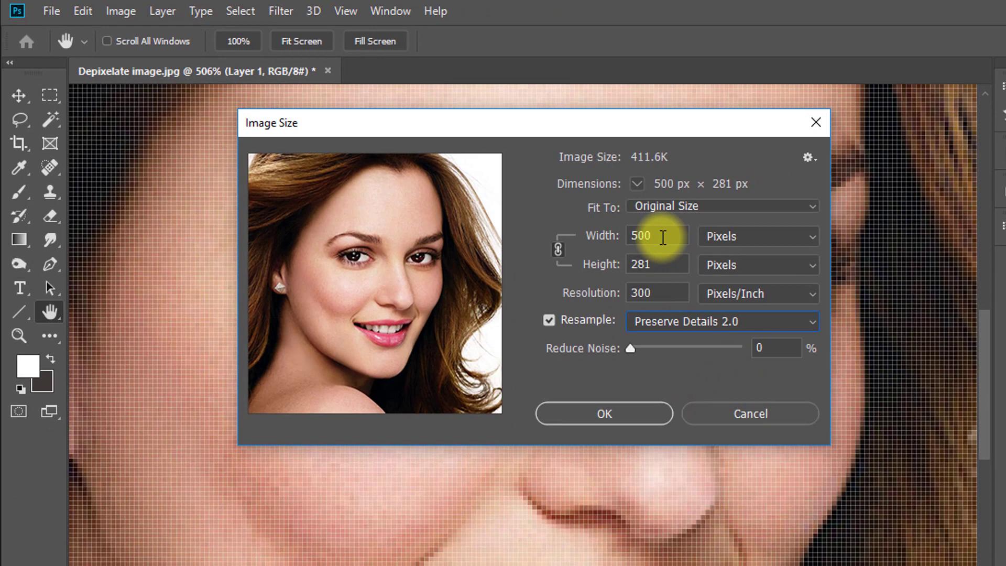
pyautogui.moveTo(663, 237); pyautogui.dragTo(628, 237)
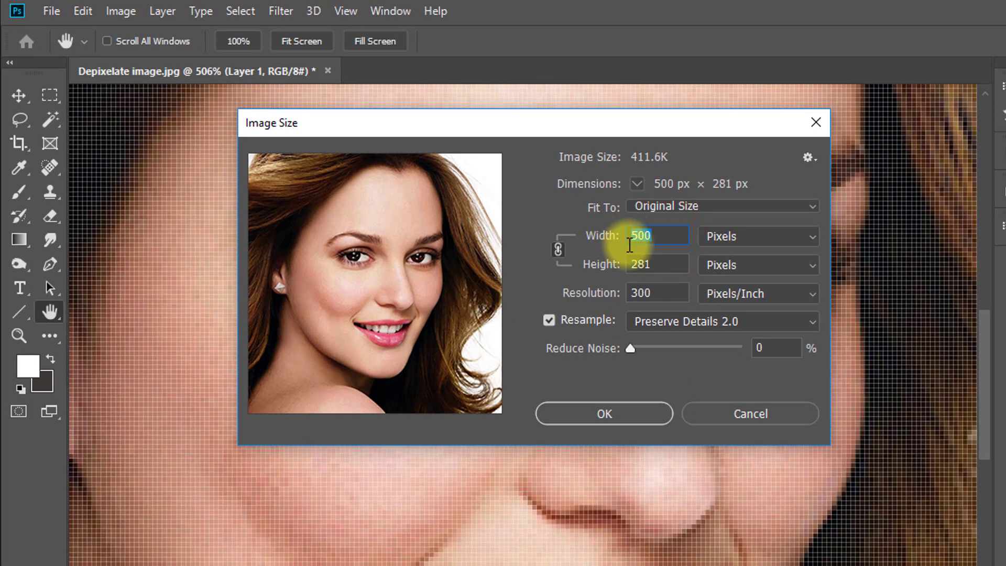
pyautogui.write('3000')
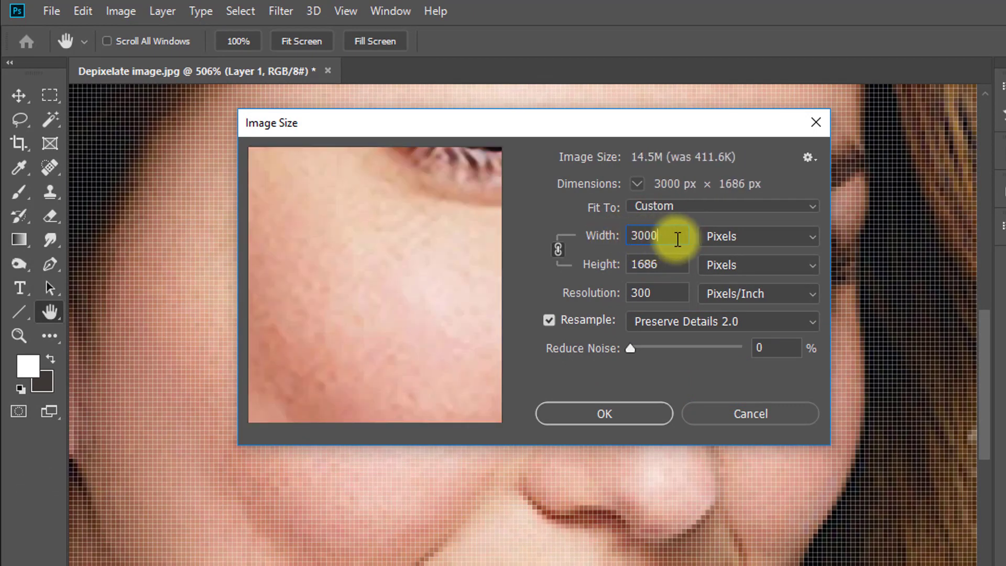
pyautogui.moveTo(667, 292); pyautogui.dragTo(633, 298)
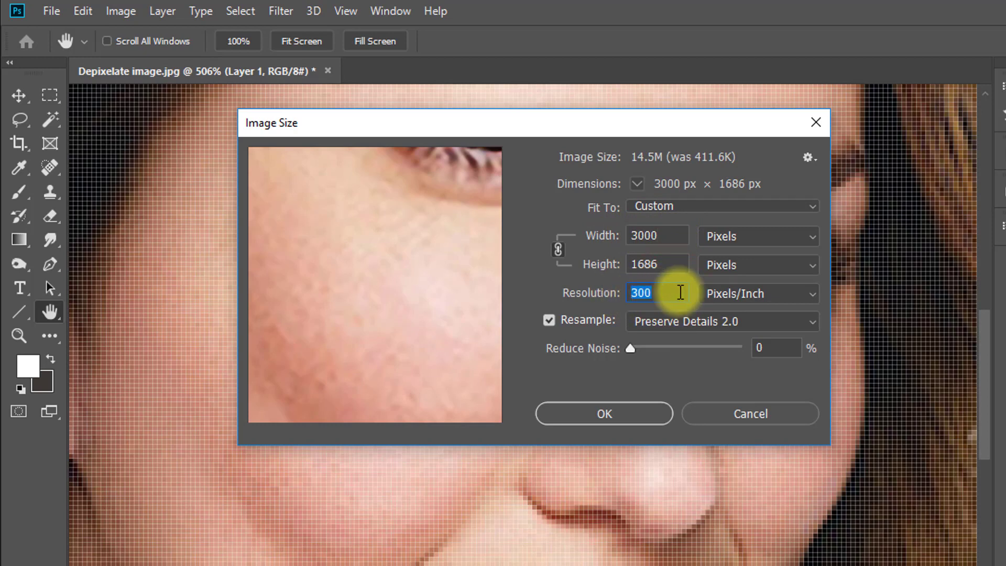
pyautogui.click(586, 408)
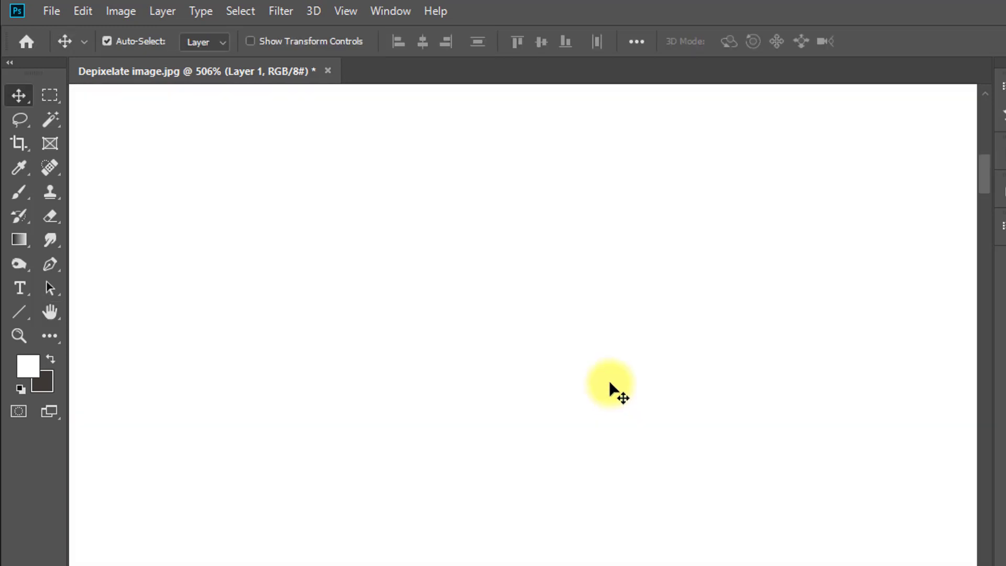
# Step: Frame the whole upscaled face in view, then bring up the Filter menu
pyautogui.moveTo(610, 385); pyautogui.dragTo(418, 268)
pyautogui.moveTo(775, 413); pyautogui.dragTo(422, 278)
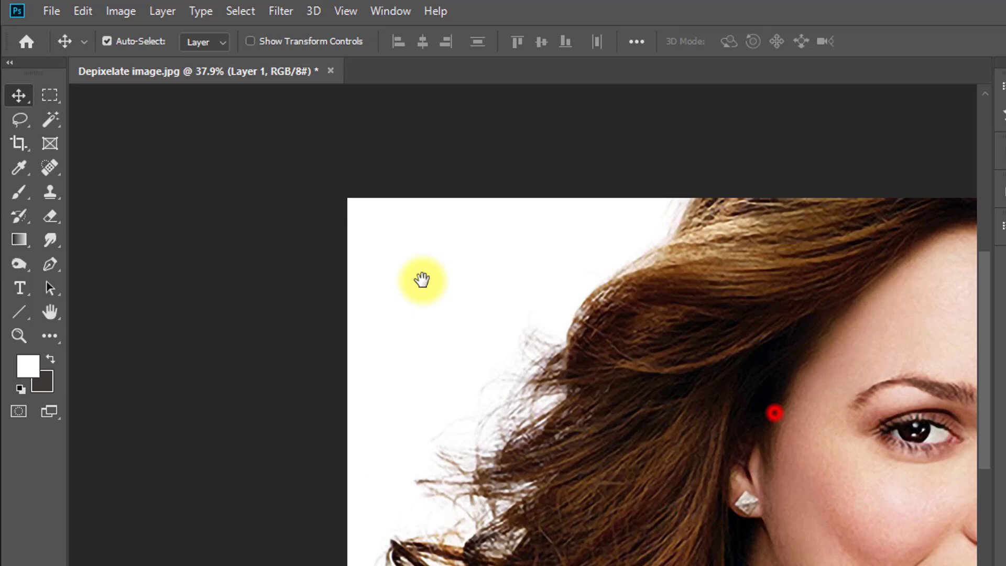
pyautogui.moveTo(587, 350); pyautogui.dragTo(621, 336)
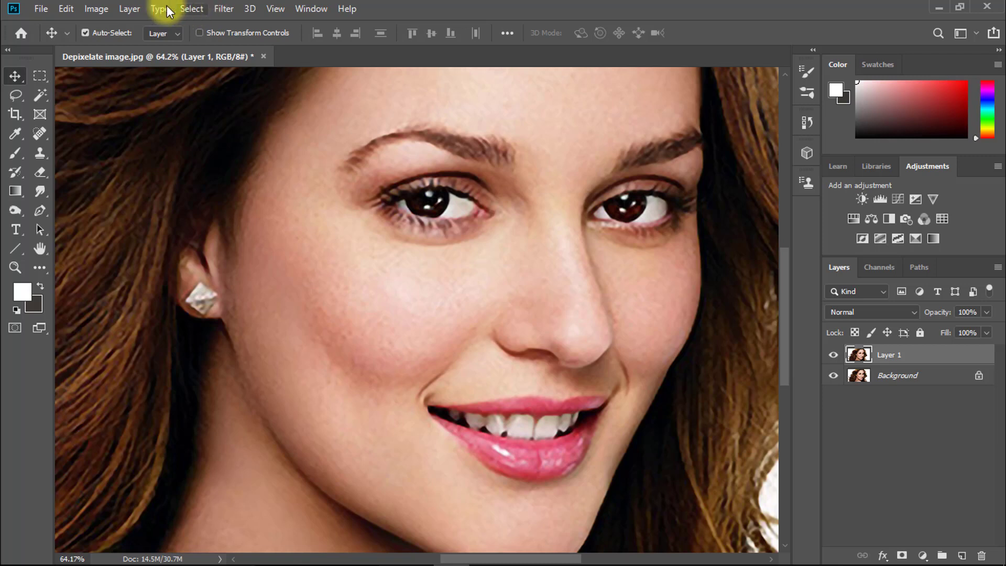
pyautogui.click(217, 11)
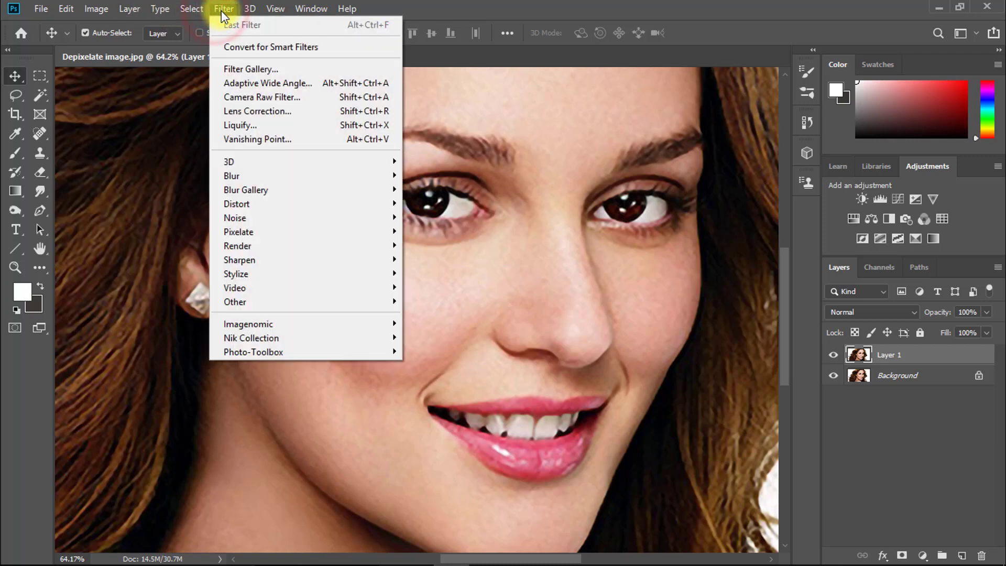
# Step: Apply Unsharp Mask to Layer 1 with Amount 70%, Radius about 10 px, Threshold 12 levels
pyautogui.moveTo(264, 264)
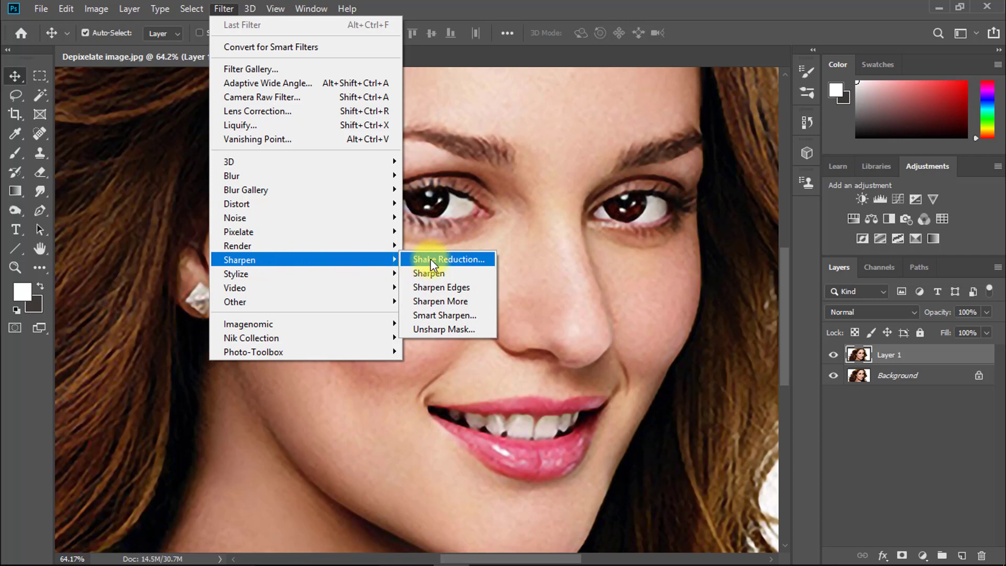
pyautogui.click(441, 330)
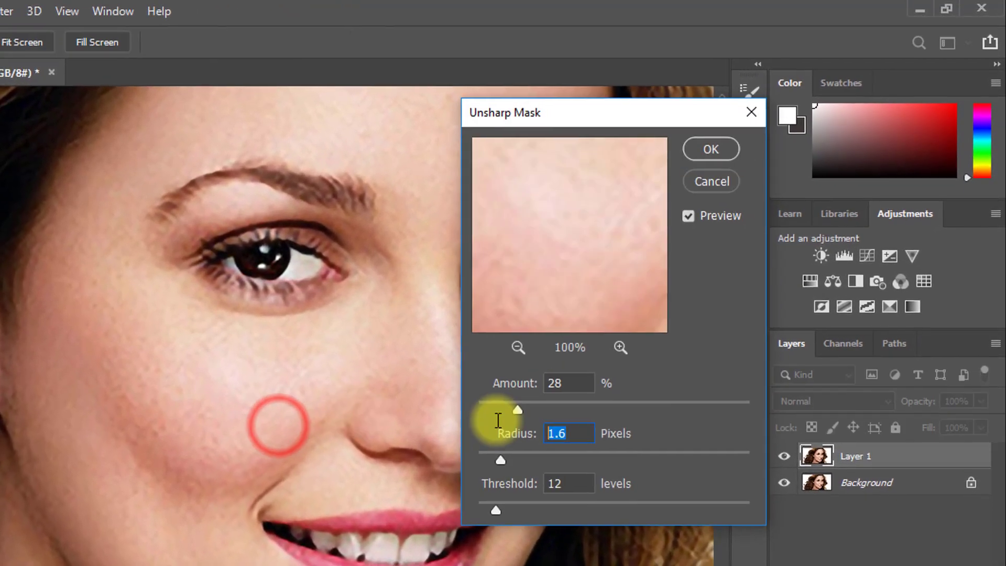
pyautogui.write('3')
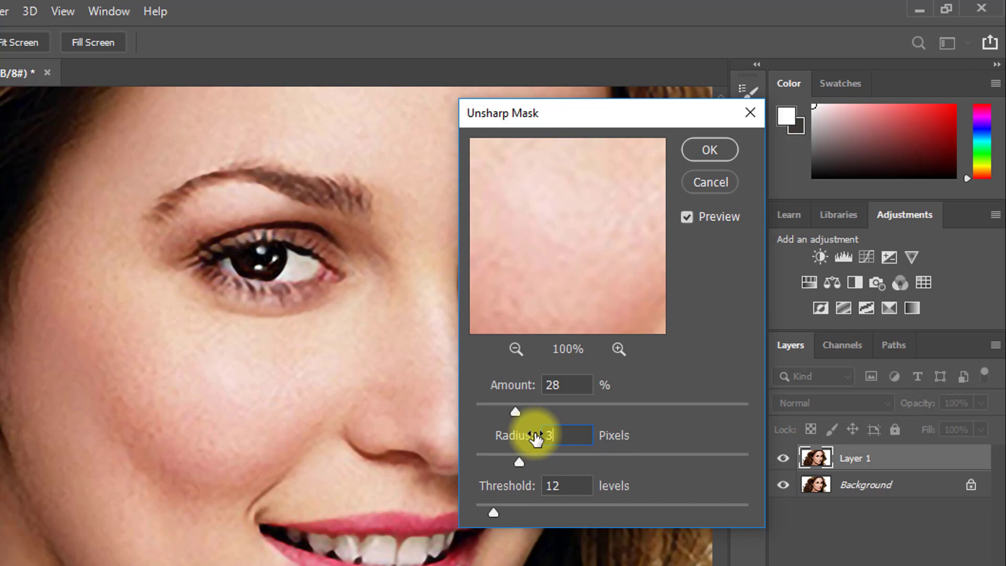
pyautogui.click(579, 387)
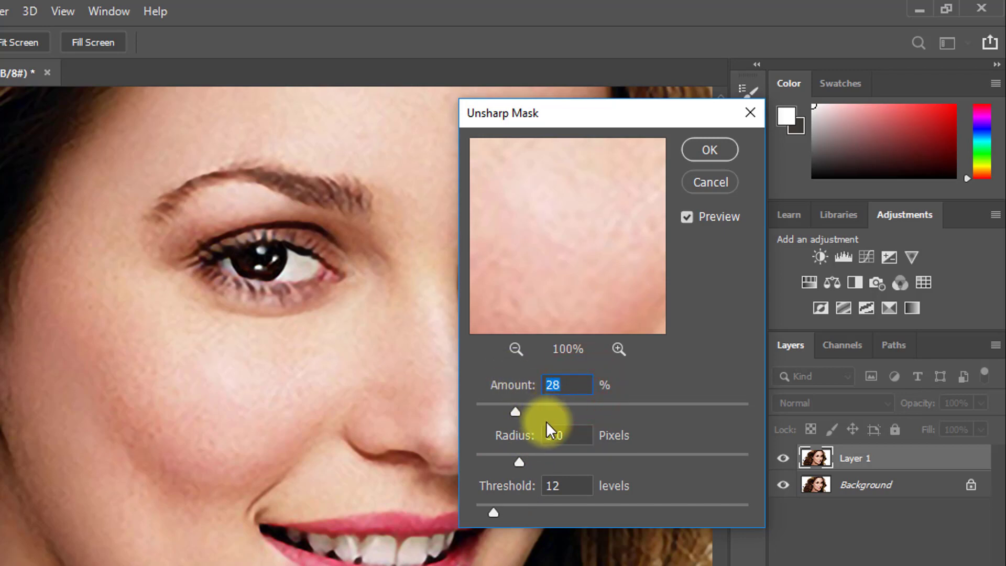
pyautogui.click(594, 409)
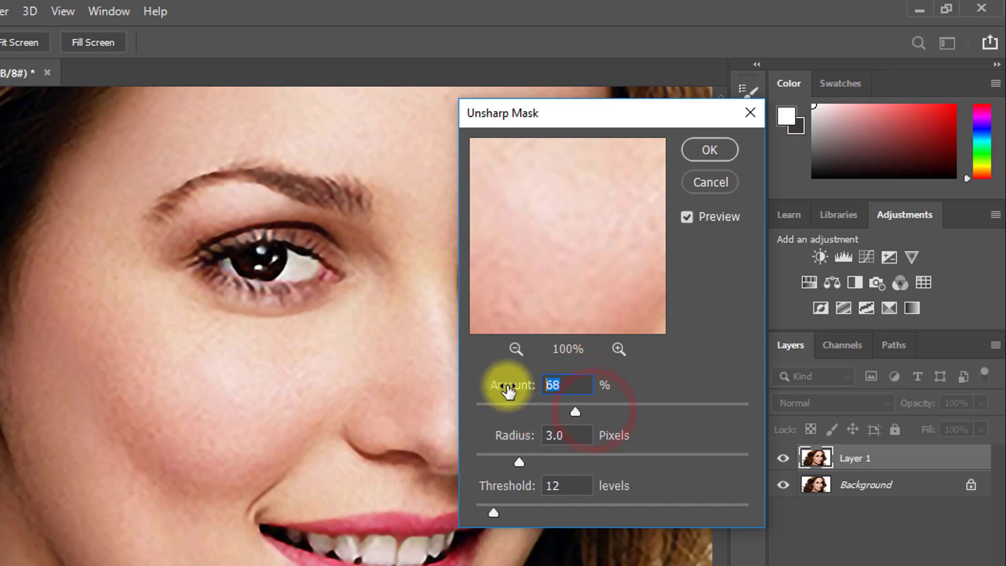
pyautogui.write('70')
pyautogui.click(525, 454)
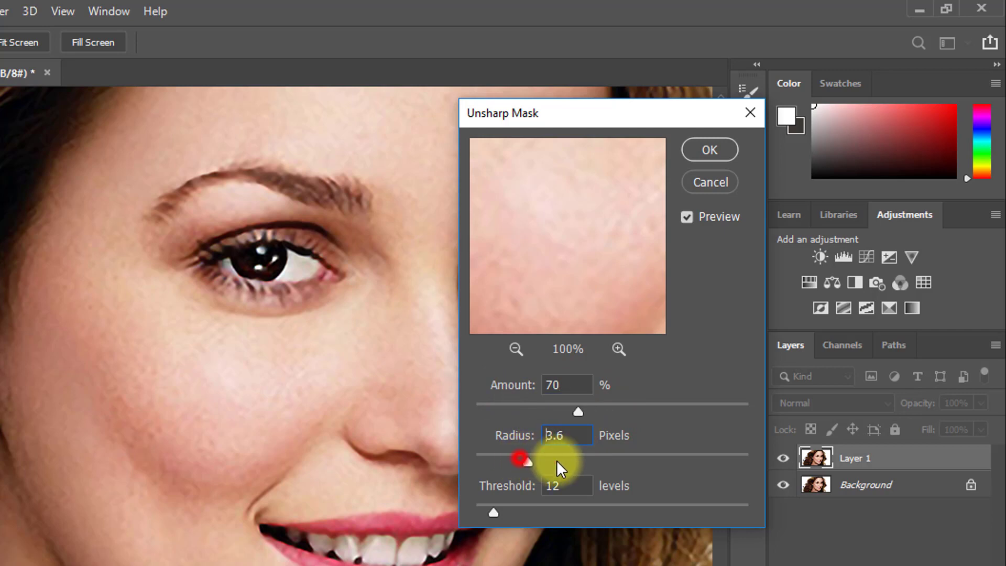
pyautogui.moveTo(557, 461); pyautogui.dragTo(564, 464)
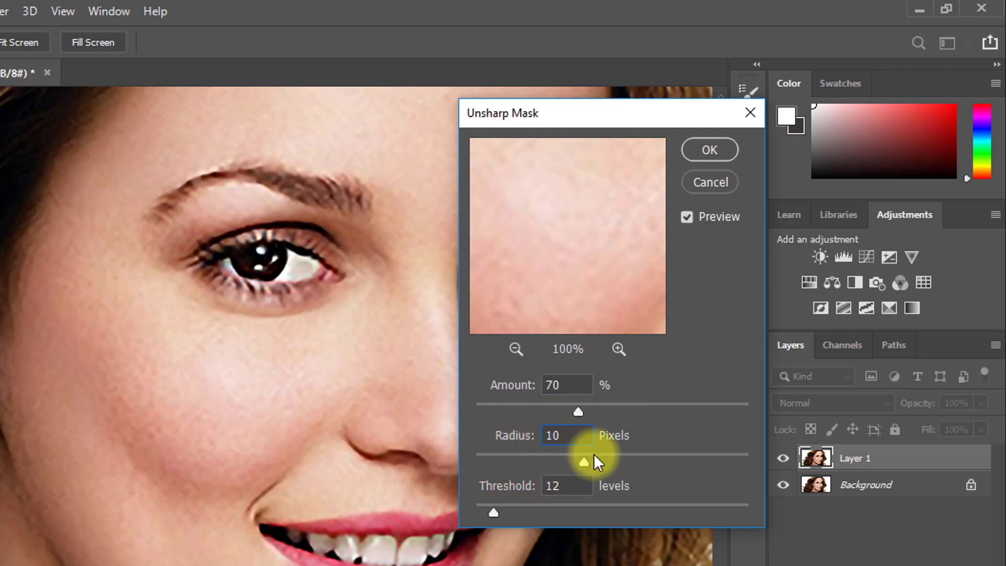
pyautogui.click(704, 152)
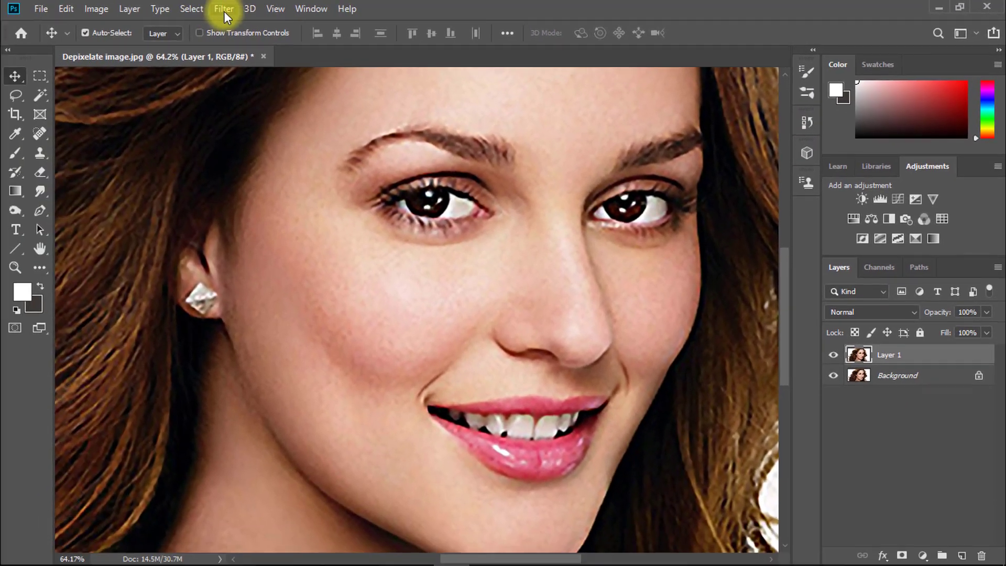
# Step: Apply Reduce Noise: Strength 10, Preserve Details 0%, Color Noise 5%, Sharpen Details 8%
pyautogui.click(110, 10)
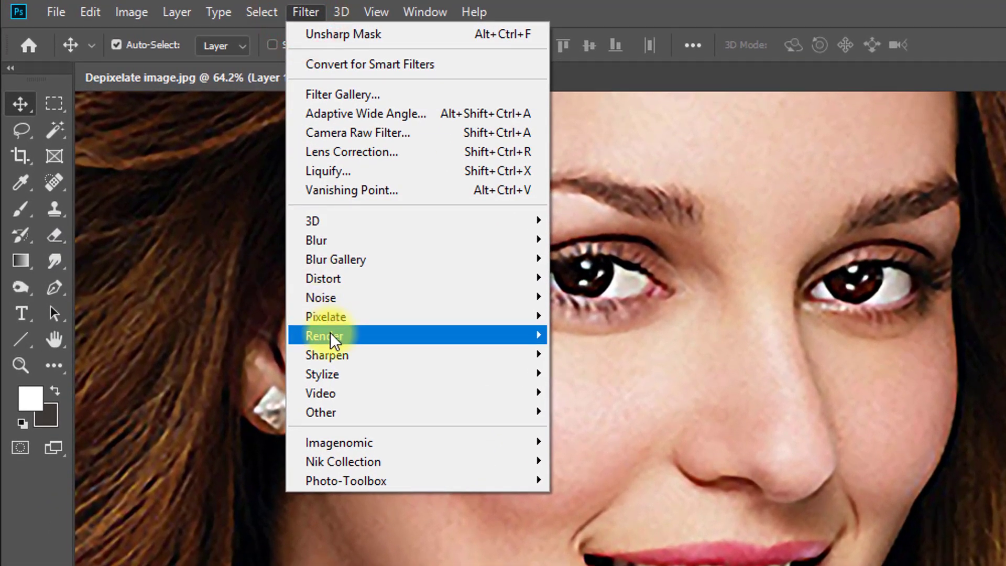
pyautogui.moveTo(429, 304)
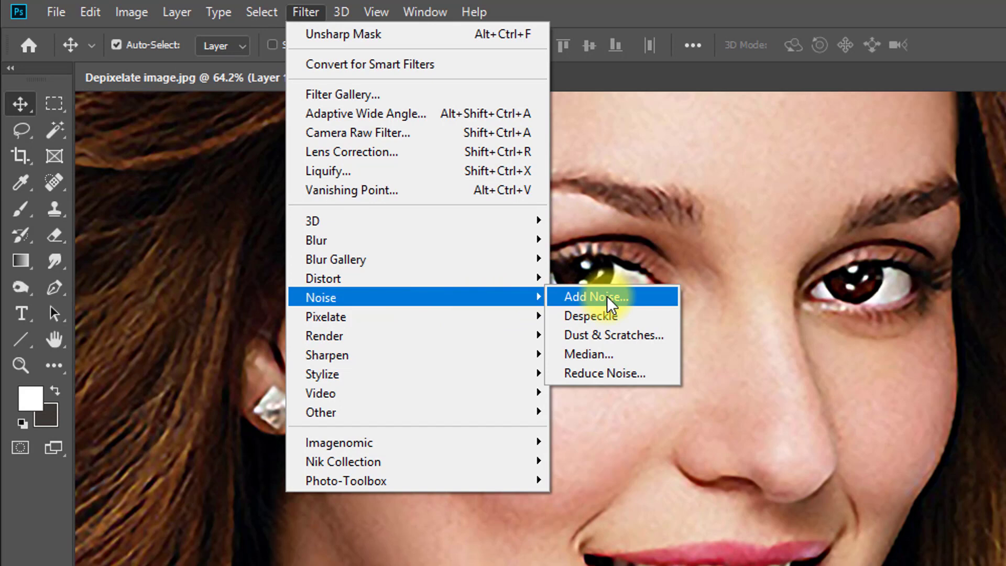
pyautogui.click(618, 373)
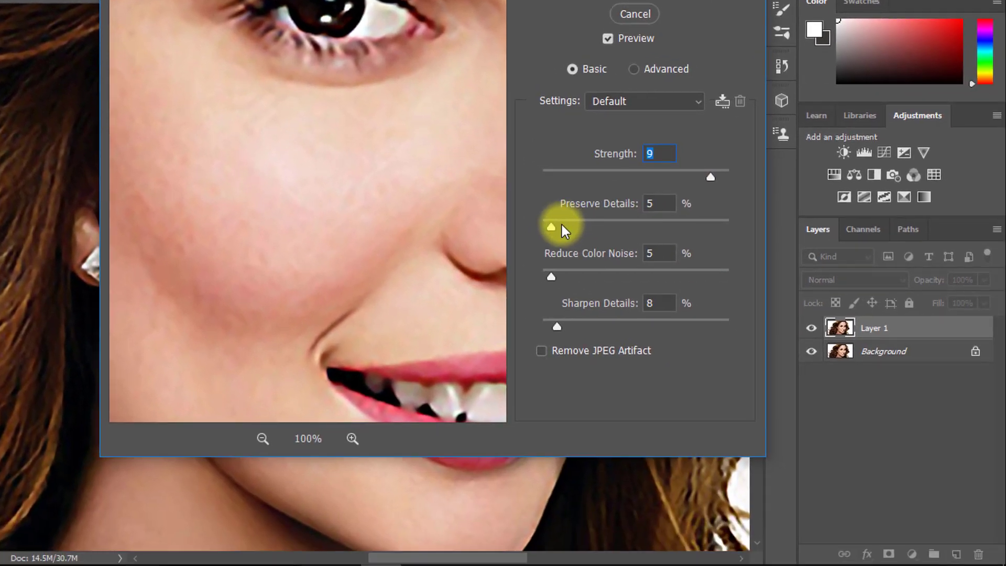
pyautogui.moveTo(626, 263); pyautogui.dragTo(811, 262)
pyautogui.moveTo(793, 211); pyautogui.dragTo(846, 211)
pyautogui.moveTo(589, 220); pyautogui.dragTo(498, 220)
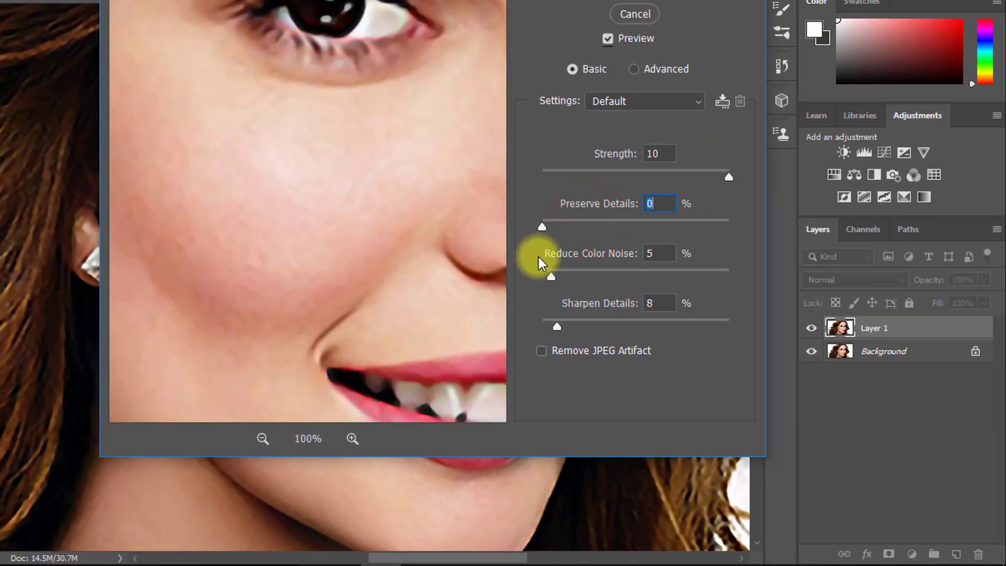
pyautogui.click(726, 175)
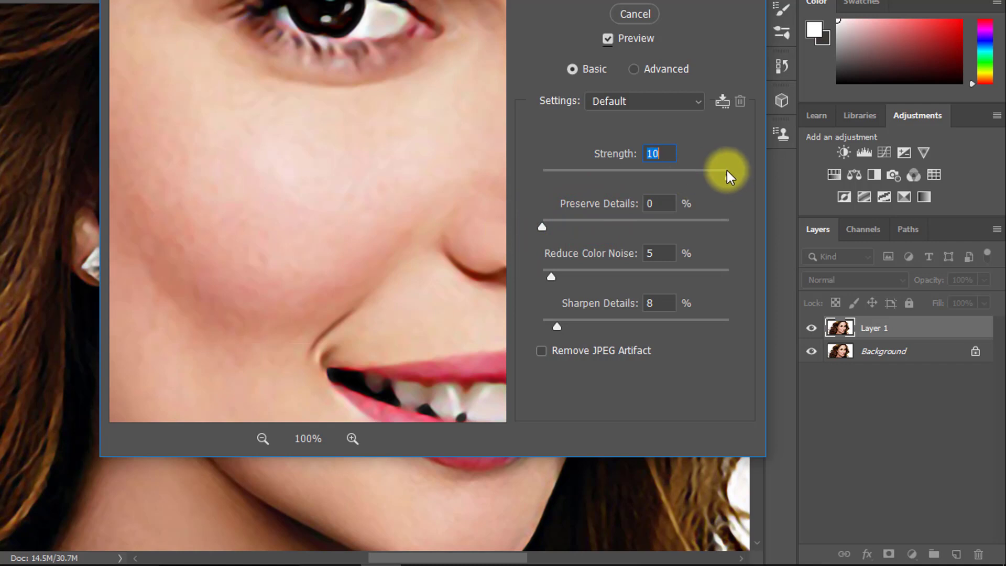
pyautogui.click(543, 226)
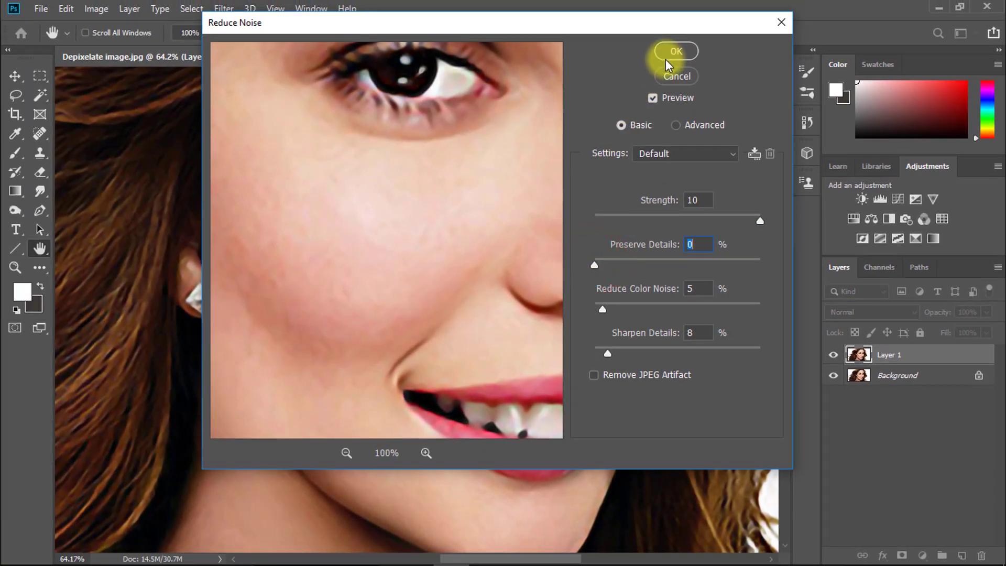
pyautogui.click(665, 55)
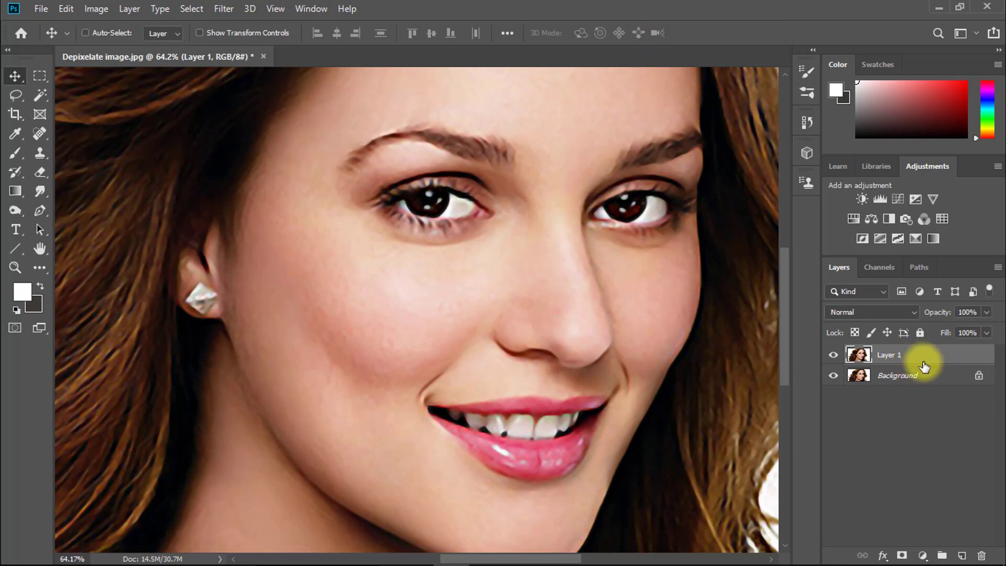
# Step: Duplicate Layer 1 and apply a 3-pixel High Pass filter to the copy
pyautogui.hotkey('ctrl', 'j')
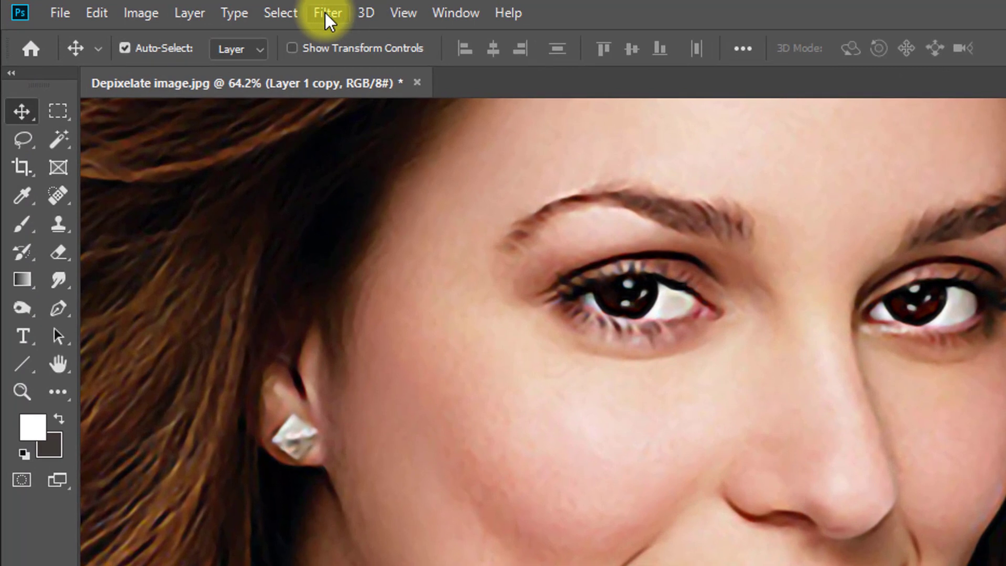
pyautogui.click(327, 15)
pyautogui.click(435, 442)
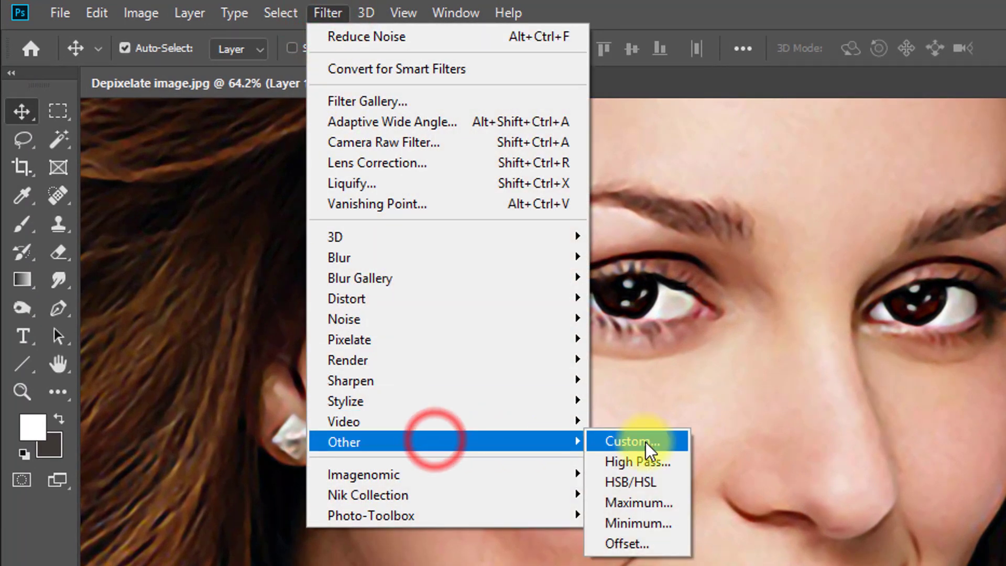
pyautogui.click(652, 461)
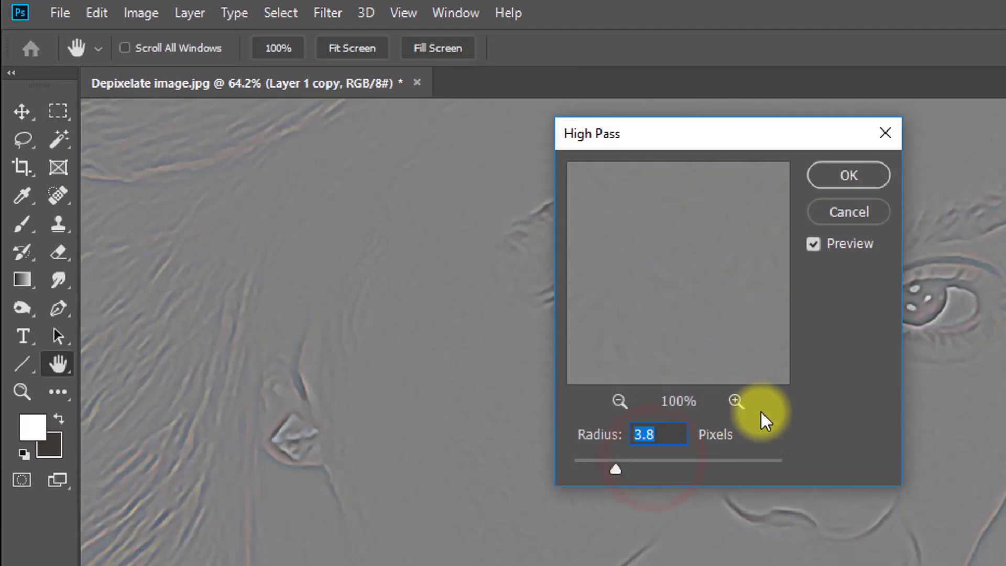
pyautogui.moveTo(671, 432); pyautogui.dragTo(619, 424)
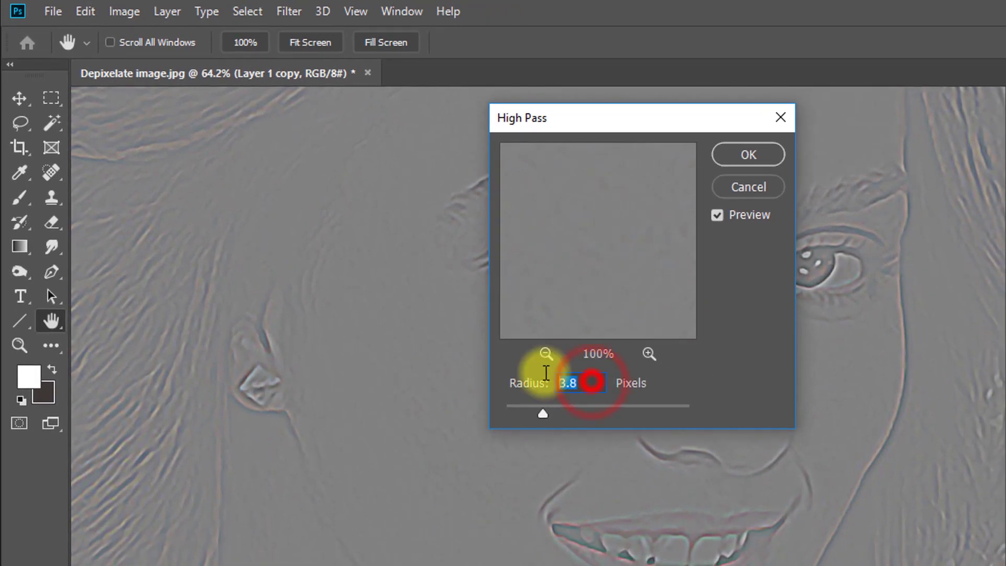
pyautogui.write('3')
pyautogui.click(730, 157)
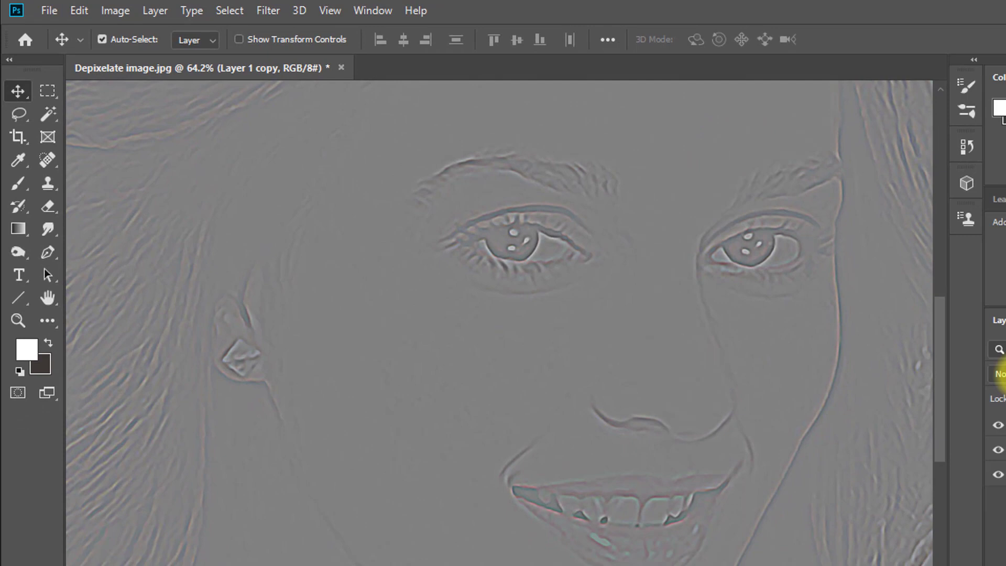
pyautogui.click(847, 310)
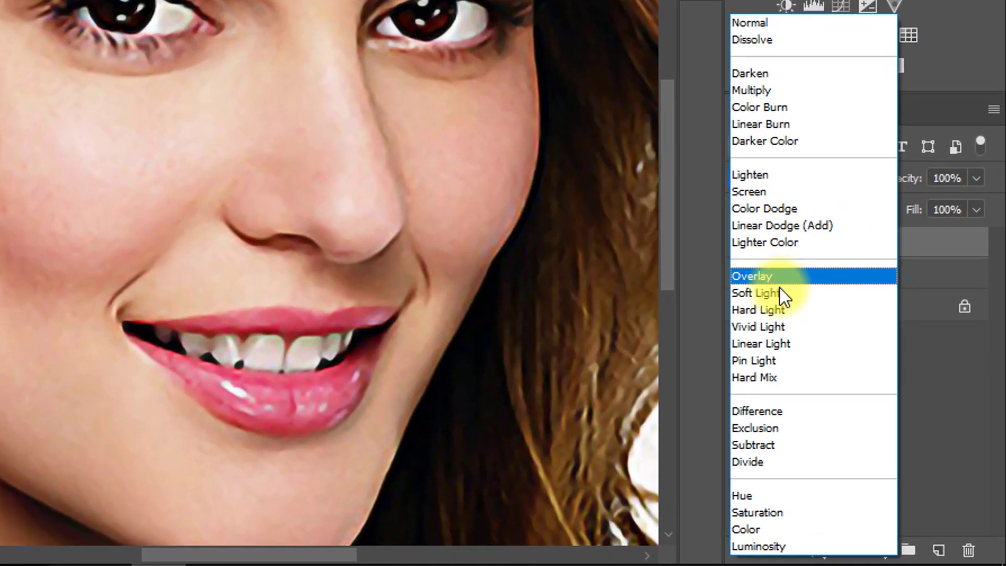
# Step: Set Layer 1 copy's blend mode to Soft Light, then select Layer 1
pyautogui.click(845, 387)
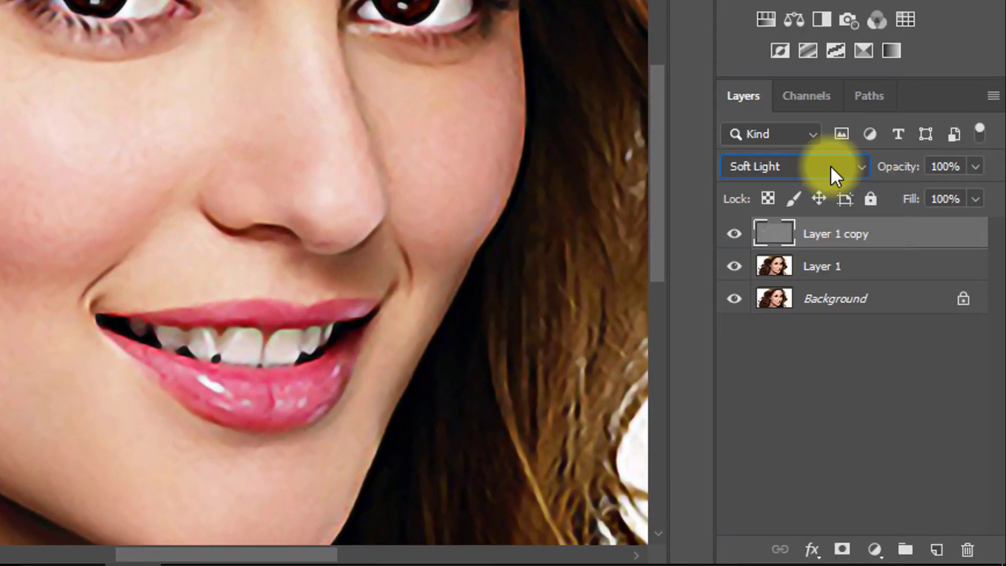
pyautogui.click(831, 165)
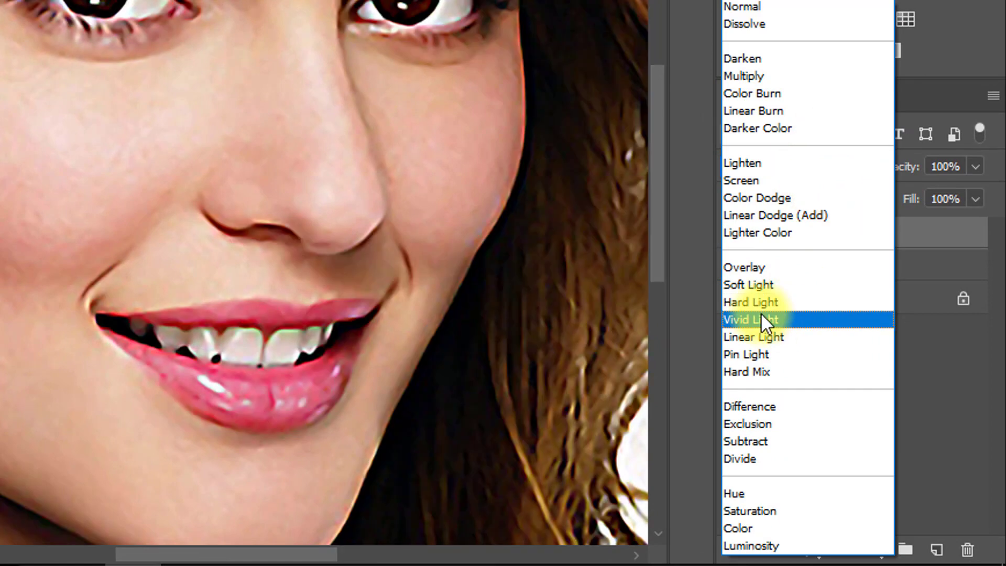
pyautogui.click(763, 284)
pyautogui.click(838, 267)
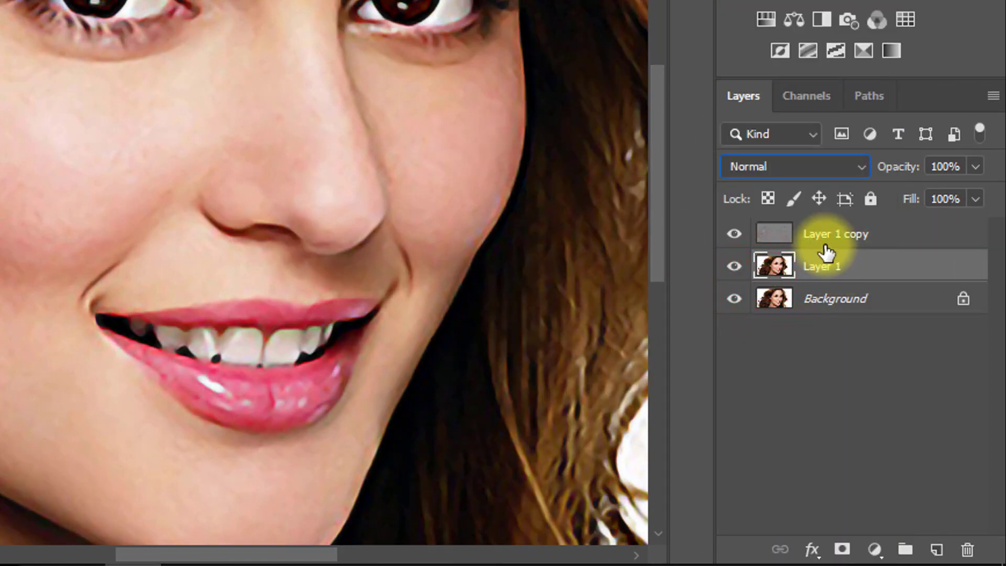
pyautogui.click(833, 267)
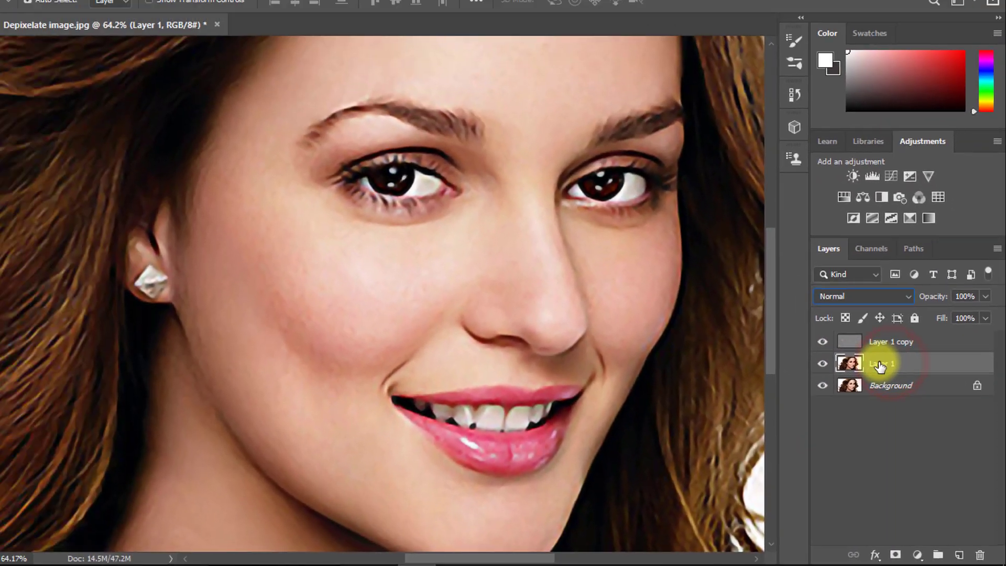
# Step: Blur Layer 1 with an 8.0-pixel Gaussian Blur, then also select Layer 1 copy
pyautogui.click(229, 9)
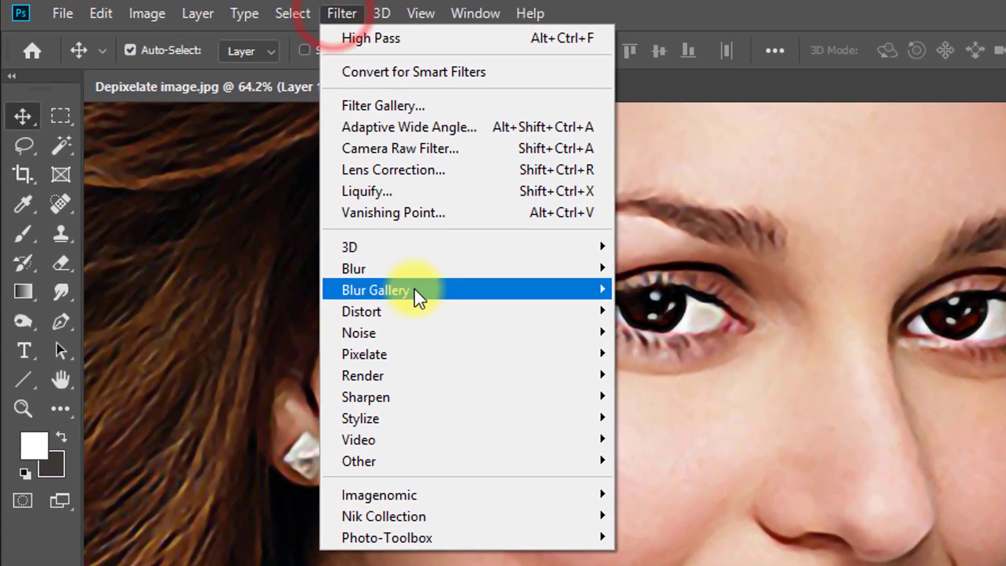
pyautogui.click(420, 270)
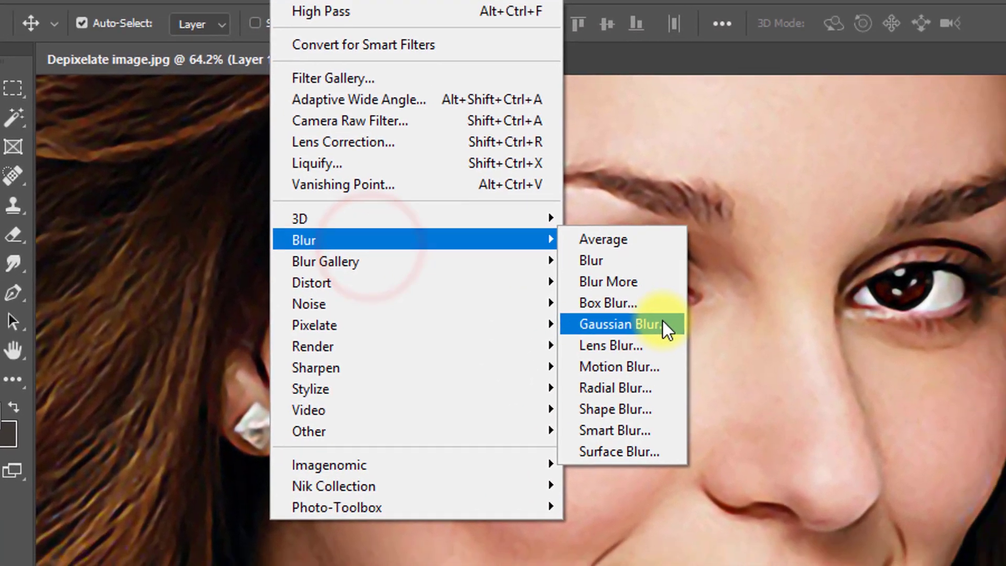
pyautogui.click(661, 323)
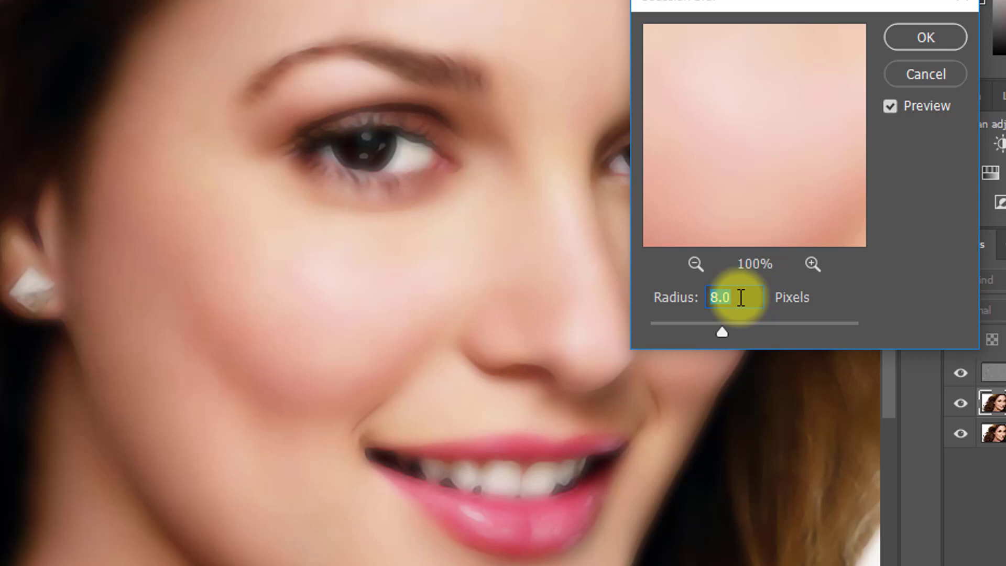
pyautogui.click(916, 39)
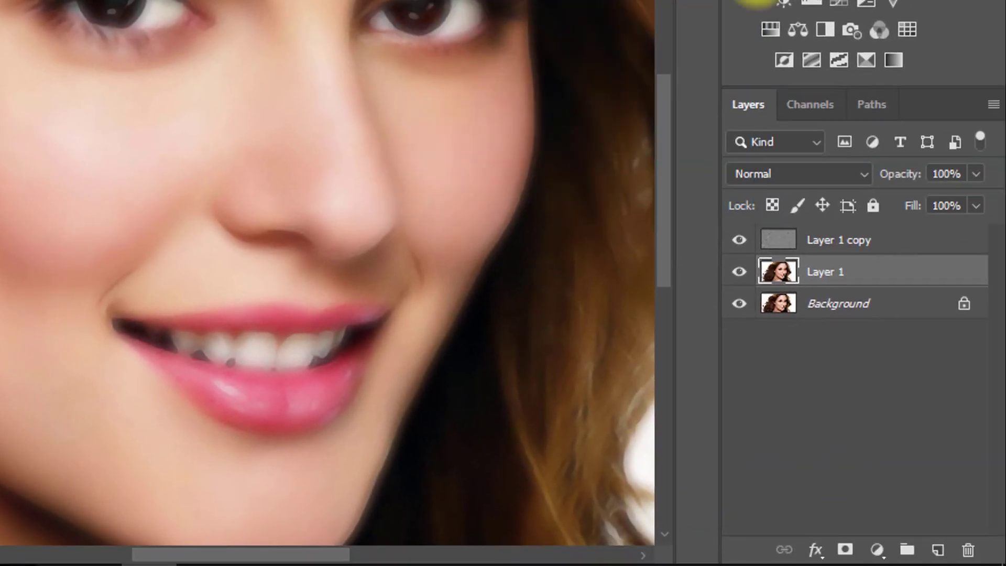
pyautogui.keyDown('shift'); pyautogui.click(849, 248); pyautogui.keyUp('shift')
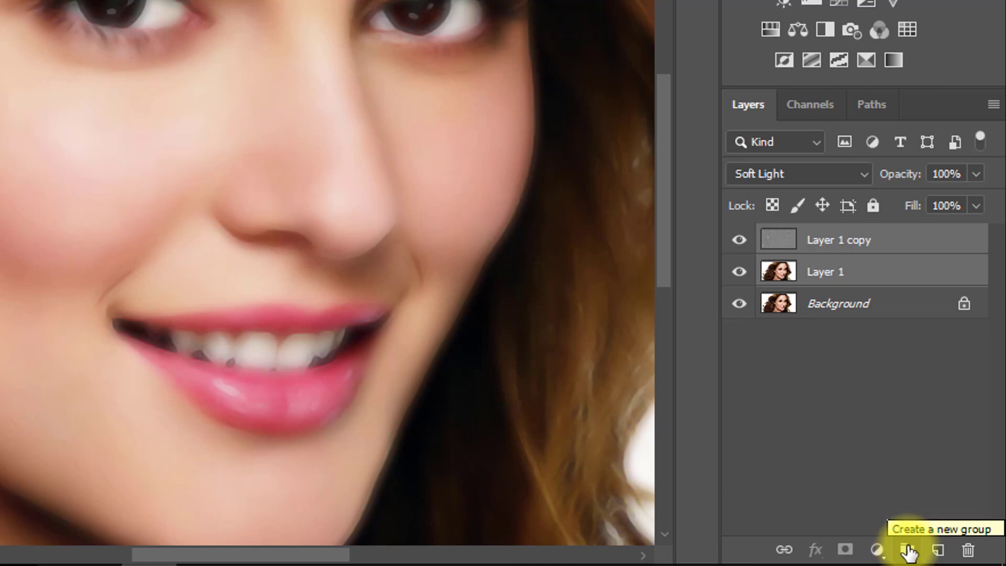
# Step: Group Layer 1 and its copy into Group 1 and give the group a black layer mask
pyautogui.hotkey('ctrl', 'g')
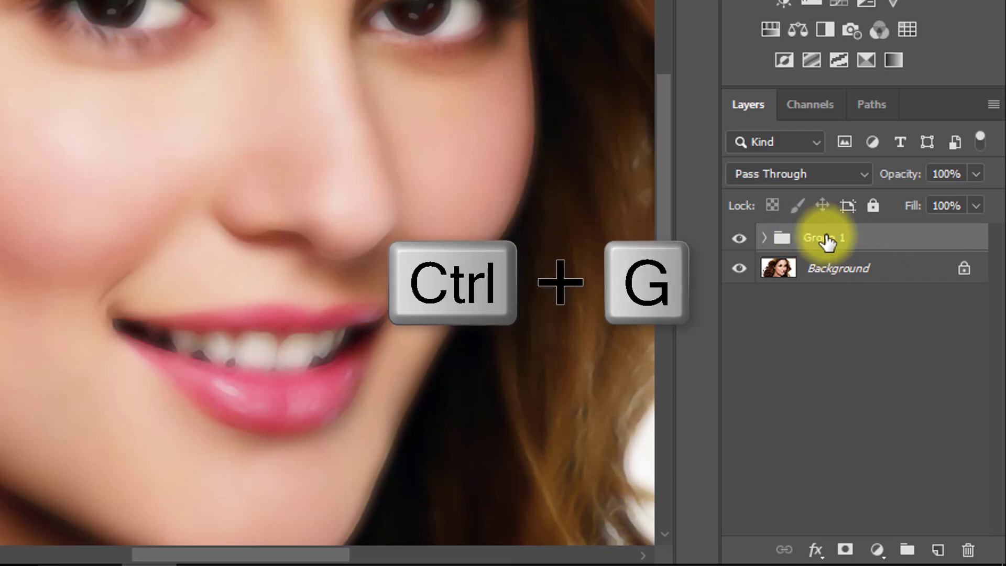
pyautogui.press('alt')
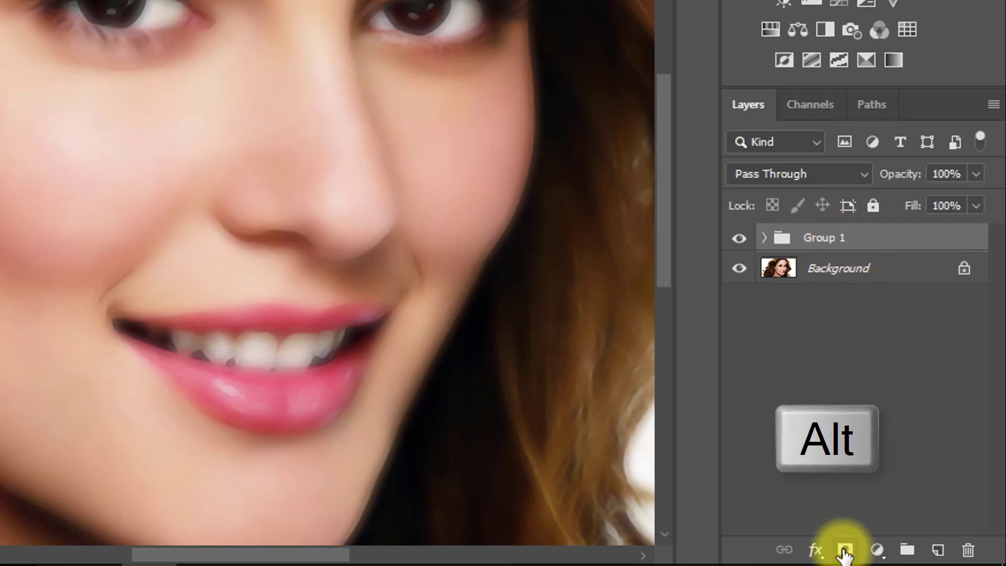
pyautogui.keyDown('alt'); pyautogui.click(843, 550); pyautogui.keyUp('alt')
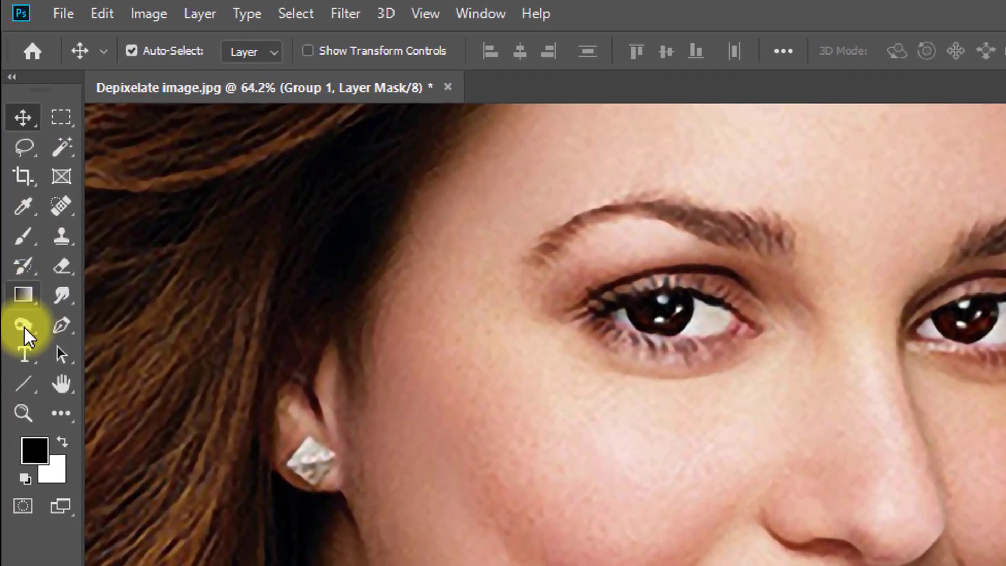
# Step: Pick the soft round brush with white foreground at 60% opacity and 50% flow
pyautogui.click(17, 180)
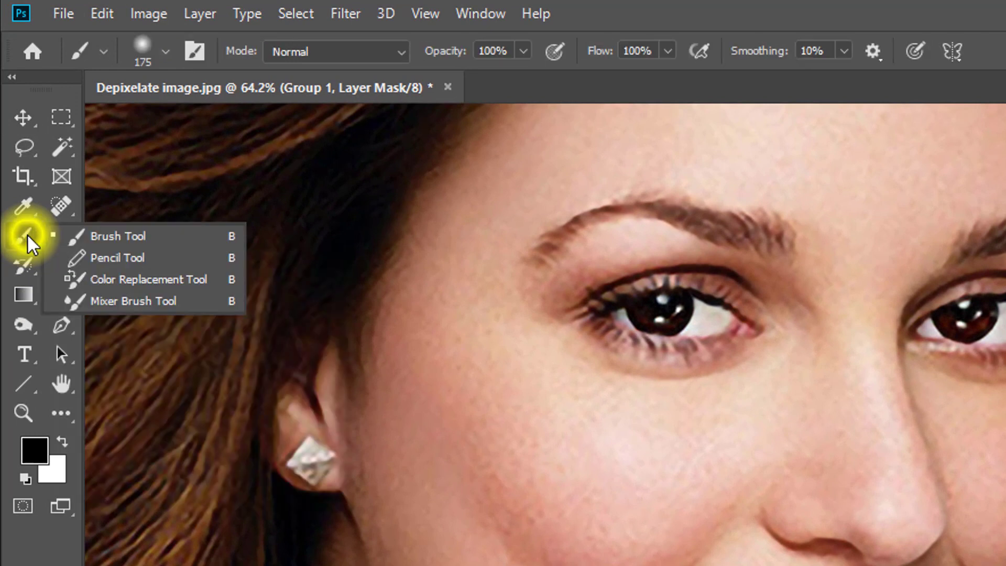
pyautogui.click(106, 237)
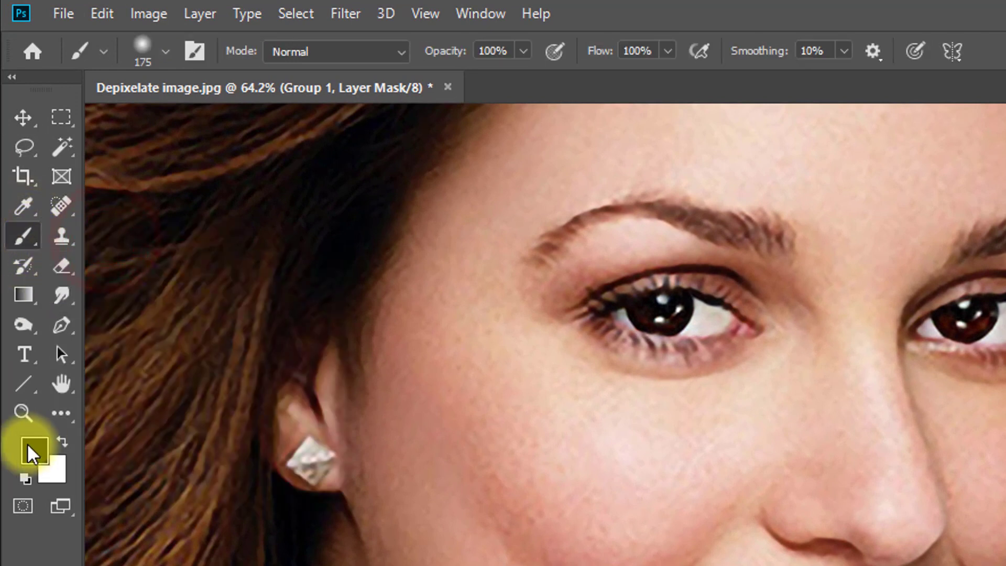
pyautogui.click(63, 441)
pyautogui.click(62, 442)
pyautogui.click(63, 441)
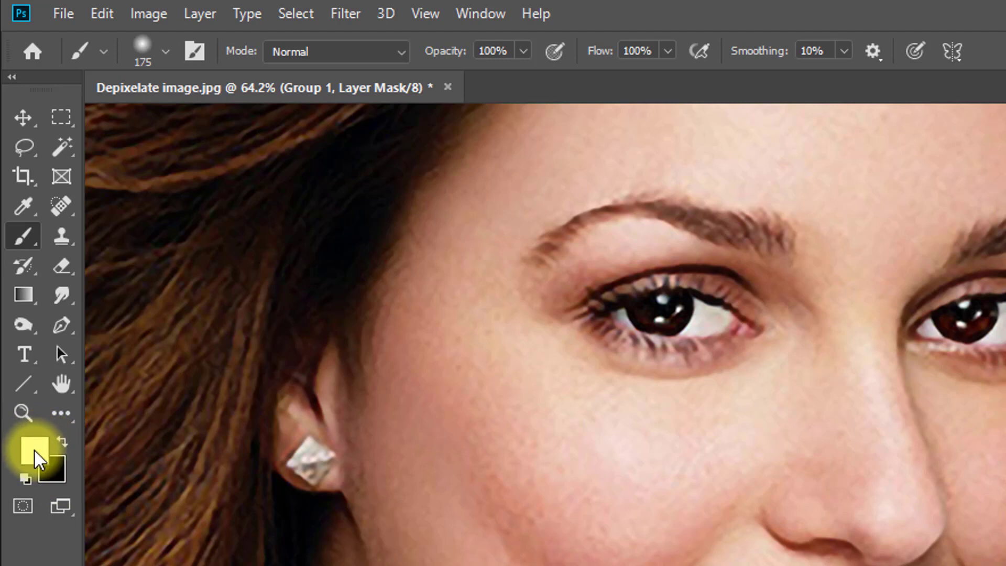
pyautogui.moveTo(442, 52); pyautogui.dragTo(402, 57)
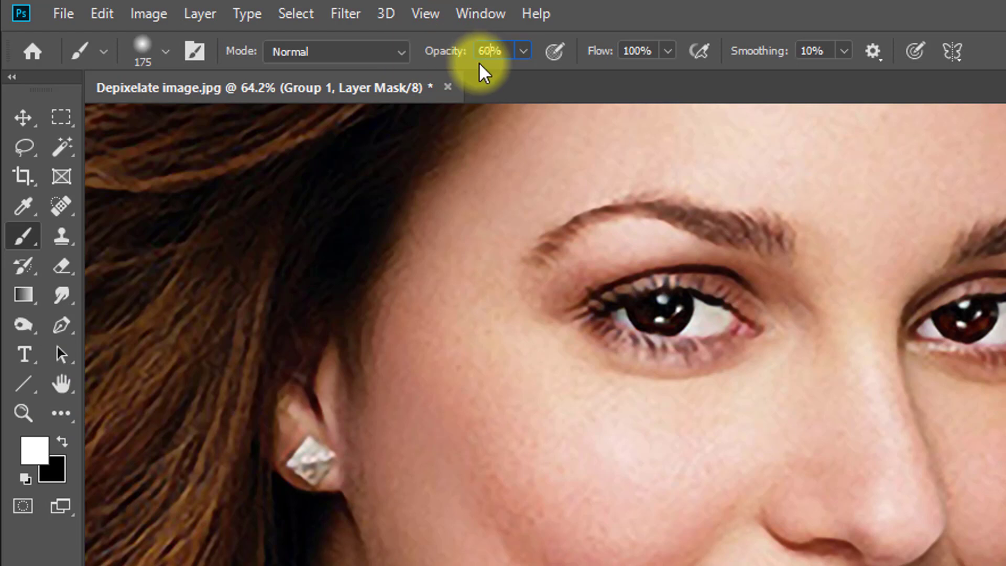
pyautogui.moveTo(638, 51); pyautogui.dragTo(602, 50)
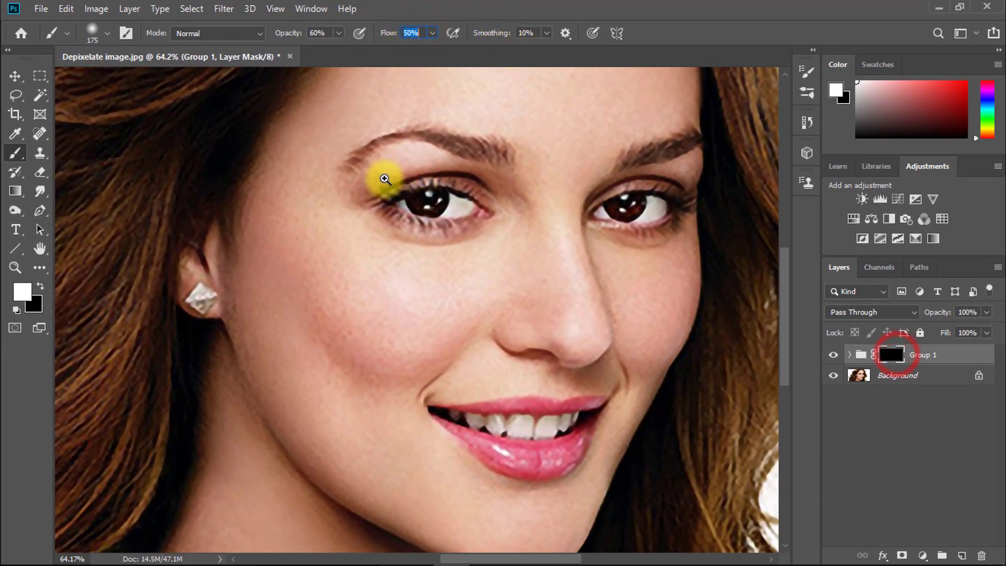
# Step: Paint white on the mask over the forehead, hairline and between the brows at 100% opacity
pyautogui.moveTo(386, 168); pyautogui.dragTo(355, 277)
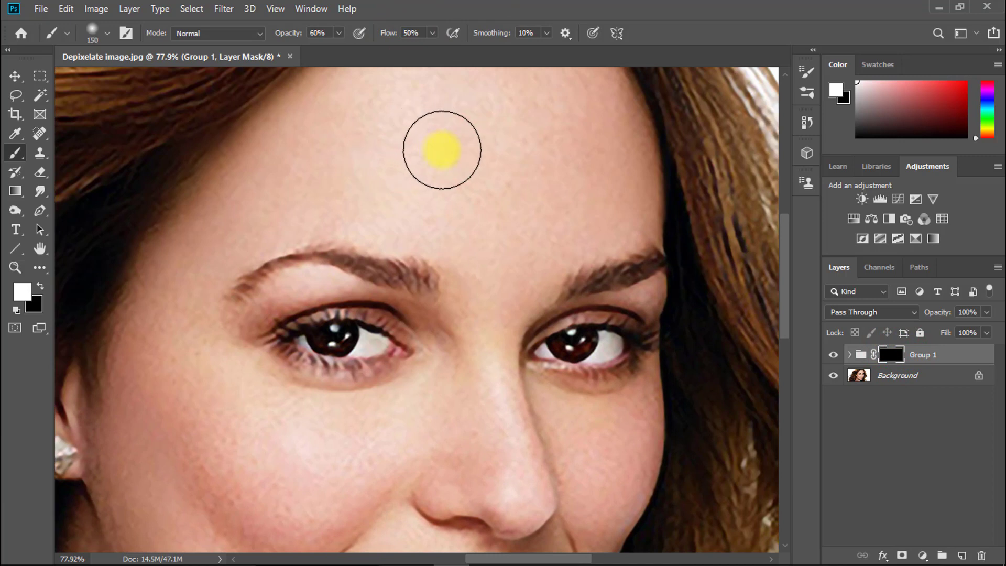
pyautogui.moveTo(369, 170)
pyautogui.mouseDown()
pyautogui.moveTo(317, 211)
pyautogui.moveTo(312, 234)
pyautogui.mouseUp()
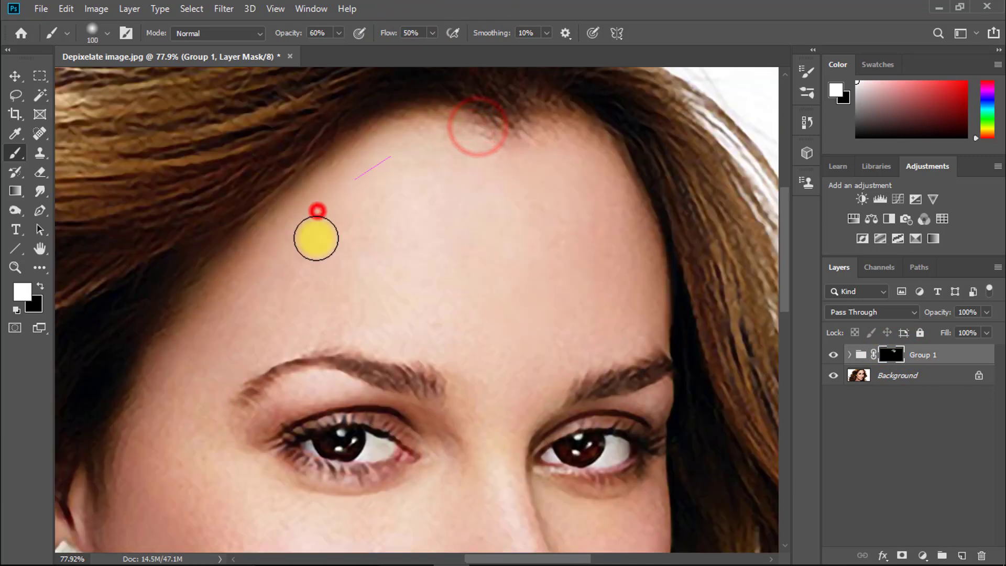
pyautogui.moveTo(325, 230); pyautogui.dragTo(411, 218)
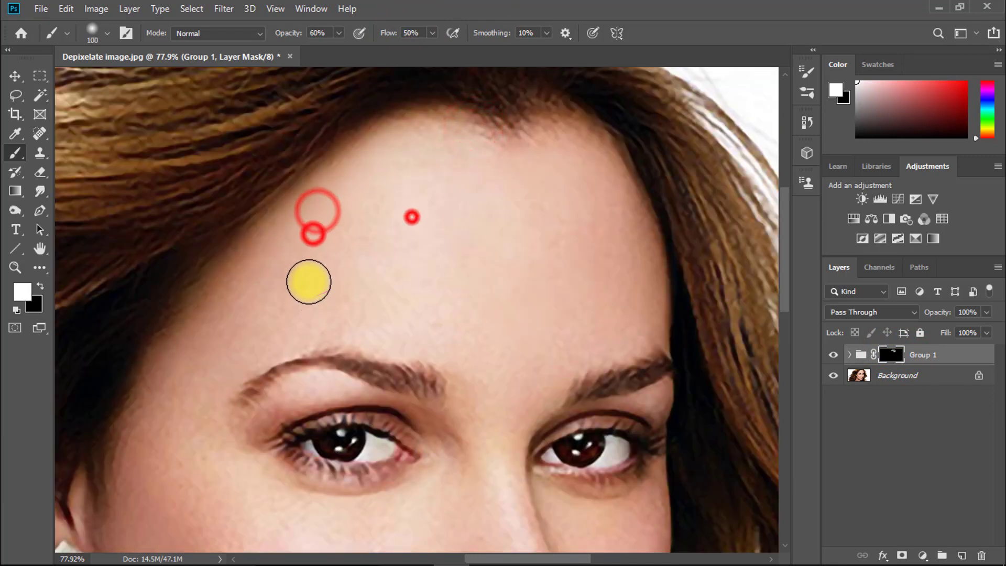
pyautogui.moveTo(308, 281); pyautogui.dragTo(300, 295)
pyautogui.moveTo(300, 36); pyautogui.dragTo(449, 58)
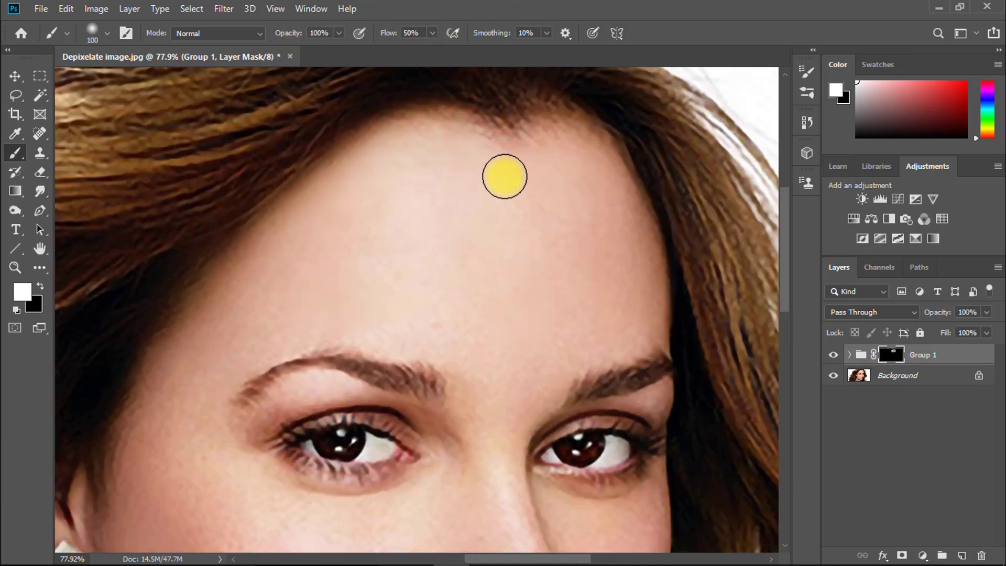
pyautogui.moveTo(510, 175); pyautogui.dragTo(503, 158)
pyautogui.moveTo(588, 174); pyautogui.dragTo(591, 216)
pyautogui.click(601, 235)
pyautogui.click(615, 227)
pyautogui.click(620, 229)
pyautogui.moveTo(626, 249)
pyautogui.mouseDown()
pyautogui.moveTo(551, 296)
pyautogui.moveTo(543, 341)
pyautogui.mouseUp()
pyautogui.moveTo(541, 343)
pyautogui.mouseDown()
pyautogui.moveTo(498, 321)
pyautogui.moveTo(502, 228)
pyautogui.mouseUp()
pyautogui.moveTo(514, 240); pyautogui.dragTo(495, 298)
pyautogui.moveTo(488, 275); pyautogui.dragTo(490, 304)
pyautogui.moveTo(490, 309); pyautogui.dragTo(484, 311)
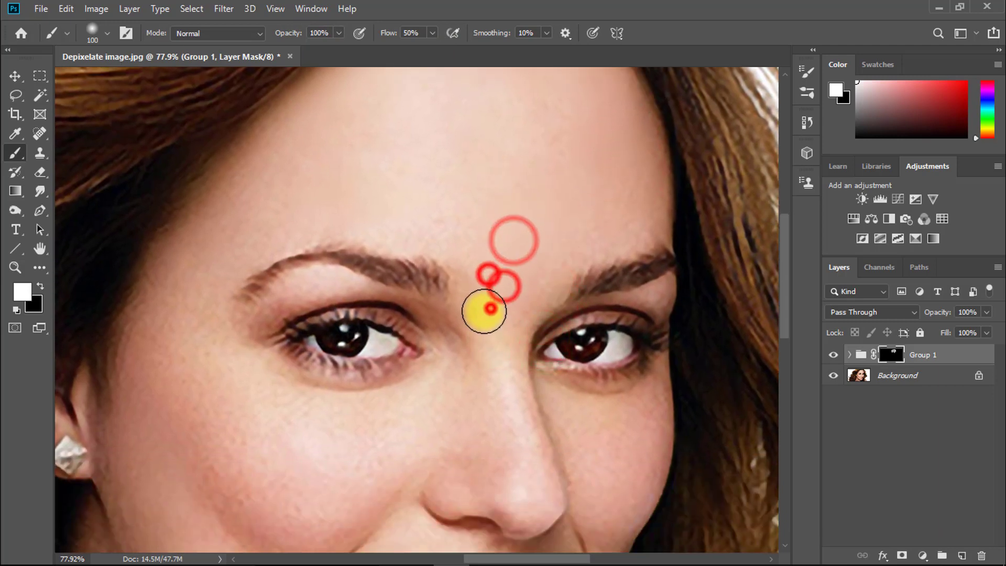
# Step: Paint smoothing over the nose, cheeks, temples, jaw and neck, resizing the brush as needed
pyautogui.press('[')
pyautogui.moveTo(487, 359); pyautogui.dragTo(485, 371)
pyautogui.moveTo(483, 317); pyautogui.dragTo(480, 367)
pyautogui.moveTo(481, 387); pyautogui.dragTo(490, 207)
pyautogui.moveTo(460, 165); pyautogui.dragTo(454, 184)
pyautogui.moveTo(448, 180)
pyautogui.mouseDown()
pyautogui.moveTo(336, 245)
pyautogui.moveTo(285, 302)
pyautogui.mouseUp()
pyautogui.moveTo(288, 307); pyautogui.dragTo(262, 323)
pyautogui.moveTo(254, 330); pyautogui.dragTo(193, 365)
pyautogui.moveTo(336, 343); pyautogui.dragTo(319, 555)
pyautogui.moveTo(636, 164); pyautogui.dragTo(554, 159)
pyautogui.press(']')
pyautogui.moveTo(300, 184); pyautogui.dragTo(293, 209)
pyautogui.moveTo(272, 249)
pyautogui.mouseDown()
pyautogui.moveTo(262, 265)
pyautogui.moveTo(313, 197)
pyautogui.mouseUp()
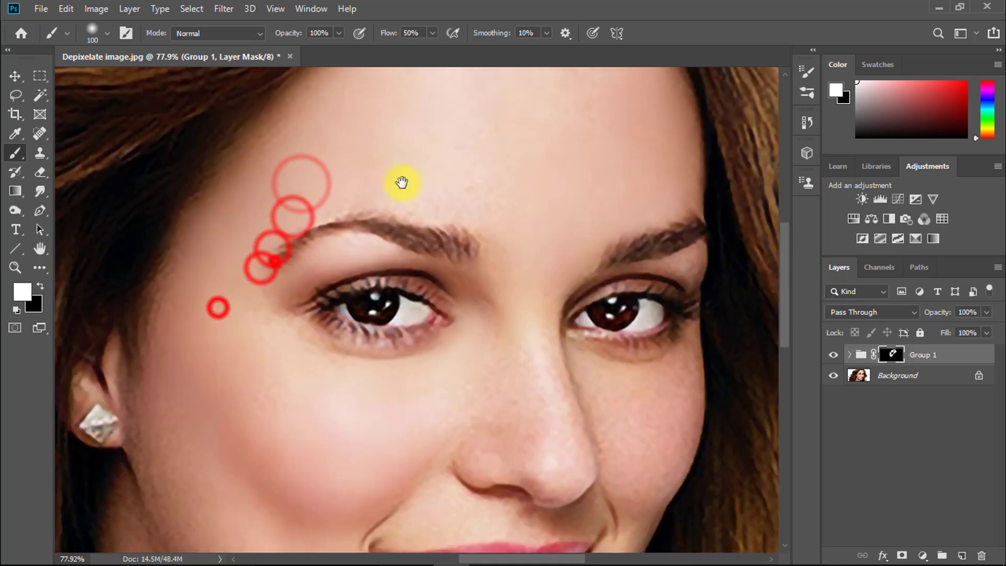
pyautogui.moveTo(478, 180); pyautogui.dragTo(467, 214)
pyautogui.moveTo(398, 288); pyautogui.dragTo(436, 201)
pyautogui.moveTo(220, 318); pyautogui.dragTo(207, 367)
pyautogui.moveTo(203, 398); pyautogui.dragTo(207, 439)
pyautogui.moveTo(274, 449); pyautogui.dragTo(254, 303)
pyautogui.moveTo(156, 282); pyautogui.dragTo(155, 304)
pyautogui.moveTo(263, 330); pyautogui.dragTo(310, 366)
# Step: Paint smoothing on the right cheek and chin, then the neck and shoulder with a larger brush
pyautogui.moveTo(221, 323); pyautogui.dragTo(266, 261)
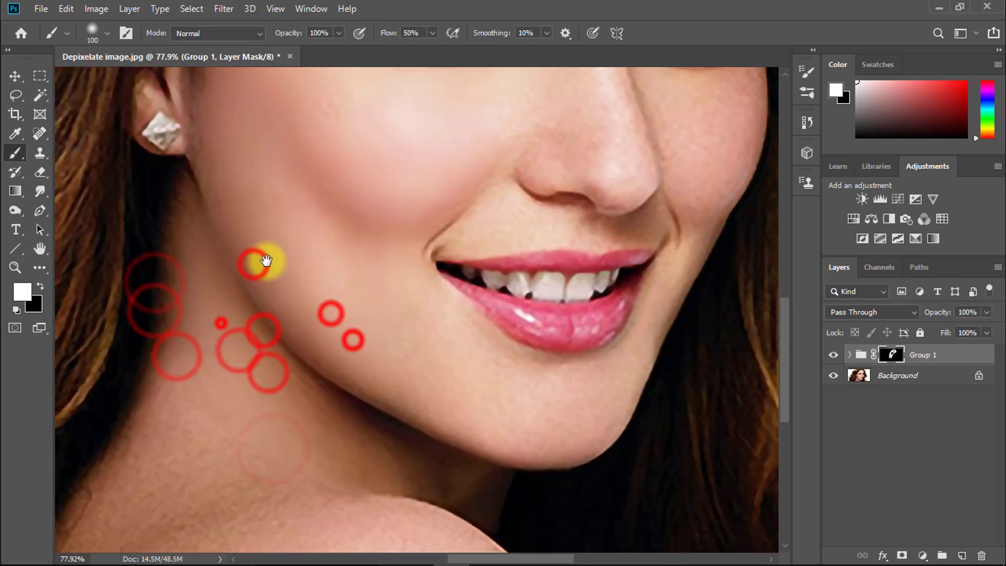
pyautogui.press('[')
pyautogui.press('[')
pyautogui.press('[')
pyautogui.press('[')
pyautogui.moveTo(569, 295); pyautogui.dragTo(424, 389)
pyautogui.moveTo(516, 151)
pyautogui.mouseDown()
pyautogui.moveTo(602, 151)
pyautogui.moveTo(528, 262)
pyautogui.mouseUp()
pyautogui.moveTo(553, 274); pyautogui.dragTo(533, 355)
pyautogui.moveTo(597, 201); pyautogui.dragTo(505, 458)
pyautogui.moveTo(509, 423); pyautogui.dragTo(515, 324)
pyautogui.moveTo(273, 357); pyautogui.dragTo(460, 287)
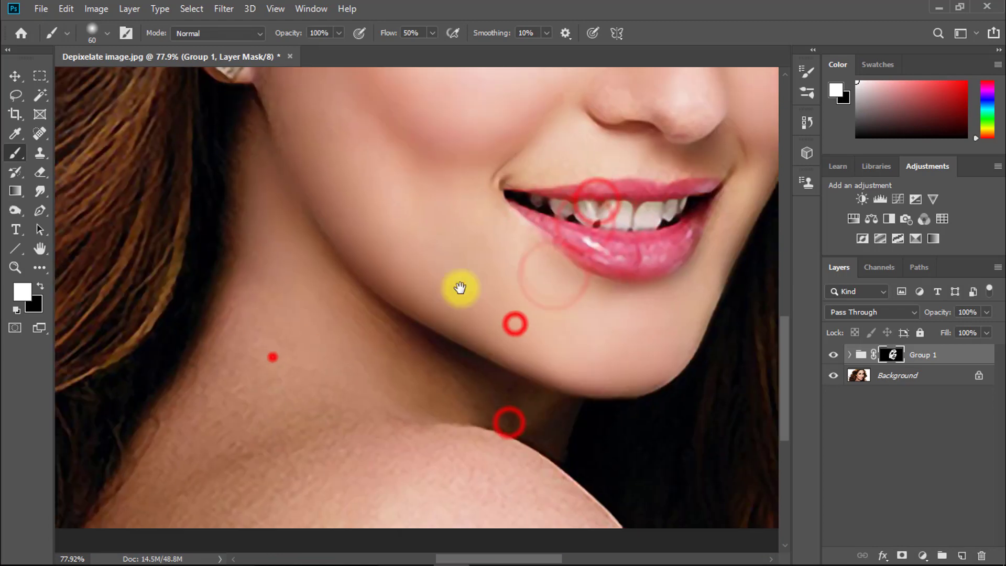
pyautogui.press(']')
pyautogui.press(']')
pyautogui.press(']')
pyautogui.press(']')
pyautogui.press(']')
pyautogui.press(']')
pyautogui.press(']')
pyautogui.moveTo(262, 246); pyautogui.dragTo(254, 319)
pyautogui.moveTo(249, 344); pyautogui.dragTo(268, 398)
pyautogui.moveTo(276, 416); pyautogui.dragTo(236, 446)
pyautogui.moveTo(281, 403); pyautogui.dragTo(308, 286)
pyautogui.moveTo(281, 242); pyautogui.dragTo(241, 310)
pyautogui.moveTo(221, 336); pyautogui.dragTo(210, 367)
# Step: Touch up the cheeks and temples with the brush reduced to size 80
pyautogui.moveTo(213, 351); pyautogui.dragTo(283, 325)
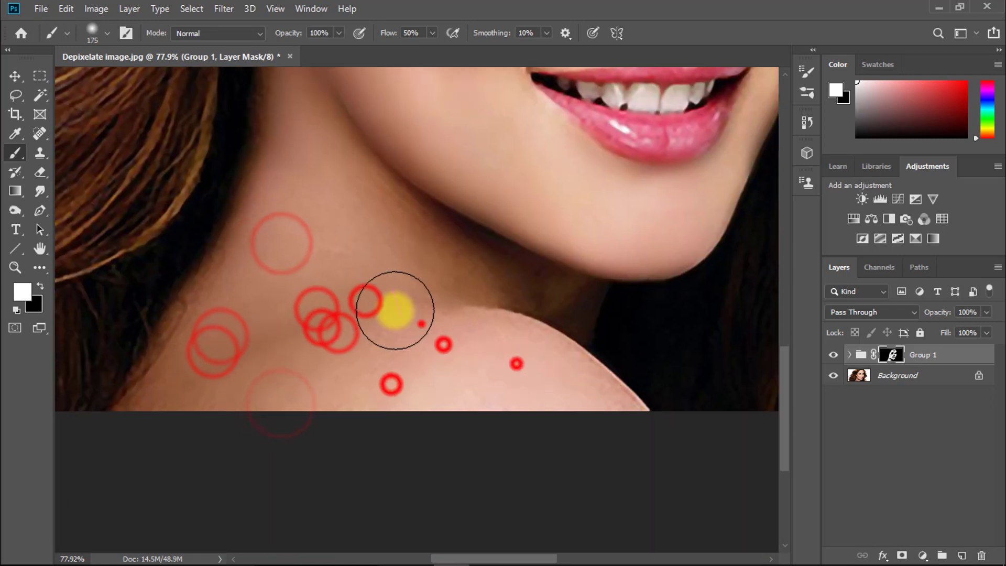
pyautogui.moveTo(440, 247); pyautogui.dragTo(472, 337)
pyautogui.moveTo(487, 393); pyautogui.dragTo(398, 367)
pyautogui.moveTo(352, 299)
pyautogui.mouseDown()
pyautogui.moveTo(355, 259)
pyautogui.moveTo(456, 276)
pyautogui.moveTo(450, 304)
pyautogui.mouseUp()
pyautogui.press('[')
pyautogui.press('[')
pyautogui.press('[')
pyautogui.press('[')
pyautogui.press('[')
pyautogui.moveTo(538, 366); pyautogui.dragTo(487, 357)
pyautogui.moveTo(413, 143)
pyautogui.mouseDown()
pyautogui.moveTo(445, 147)
pyautogui.moveTo(266, 256)
pyautogui.mouseUp()
pyautogui.moveTo(314, 189); pyautogui.dragTo(294, 236)
pyautogui.moveTo(305, 218)
pyautogui.mouseDown()
pyautogui.moveTo(272, 310)
pyautogui.moveTo(262, 185)
pyautogui.mouseUp()
pyautogui.moveTo(496, 262); pyautogui.dragTo(487, 299)
pyautogui.moveTo(470, 315)
pyautogui.mouseDown()
pyautogui.moveTo(498, 310)
pyautogui.moveTo(542, 254)
pyautogui.mouseUp()
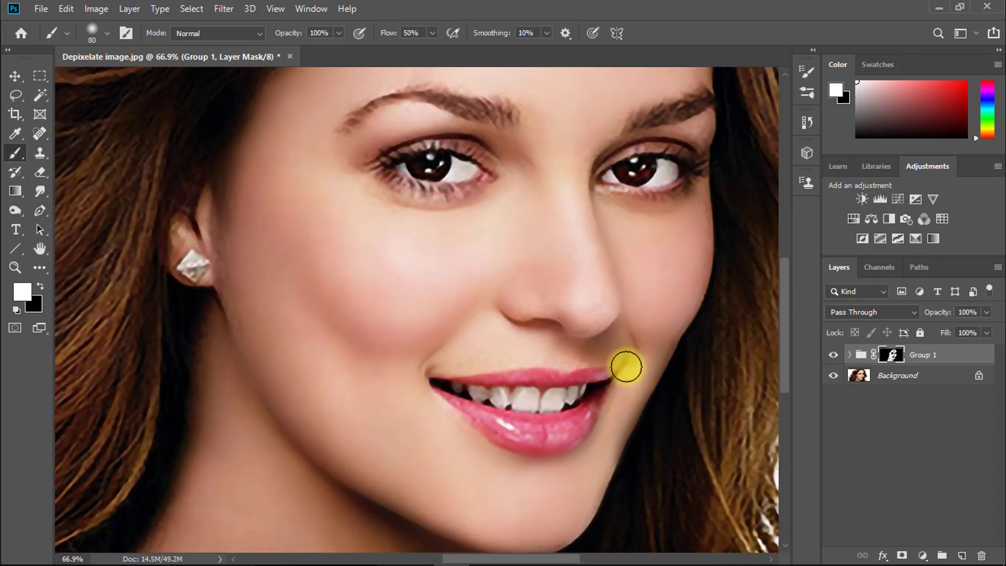
# Step: Toggle Group 1's visibility to compare before and after, then zoom in to inspect the skin
pyautogui.click(834, 355)
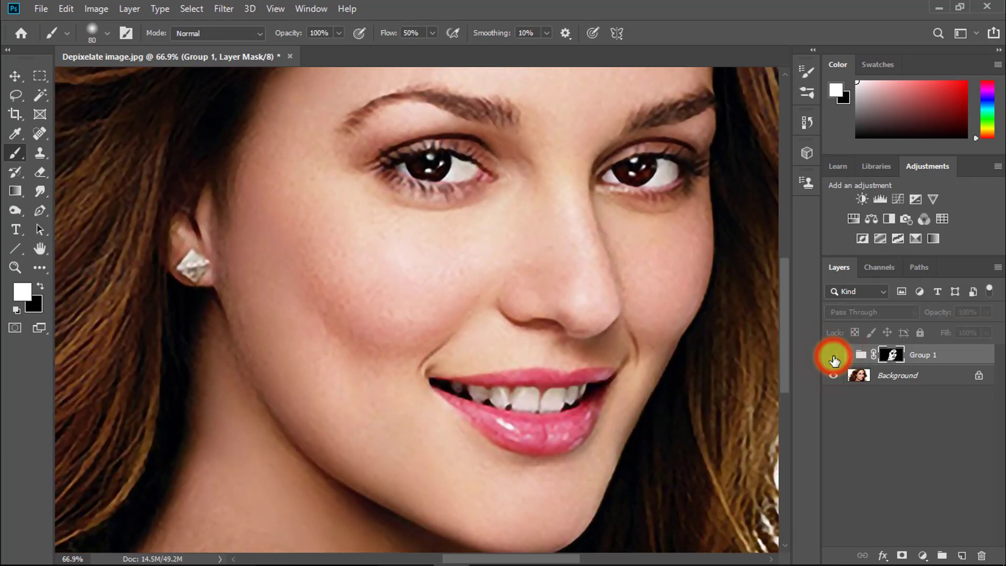
pyautogui.click(833, 354)
pyautogui.scroll(-2, 434, 269)
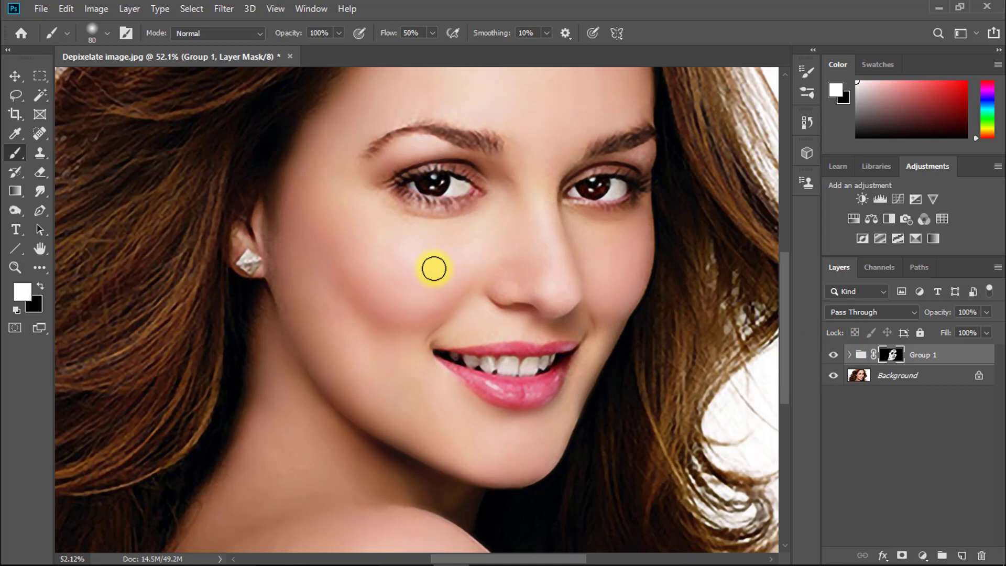
pyautogui.moveTo(449, 199); pyautogui.dragTo(488, 209)
pyautogui.moveTo(519, 270); pyautogui.dragTo(371, 328)
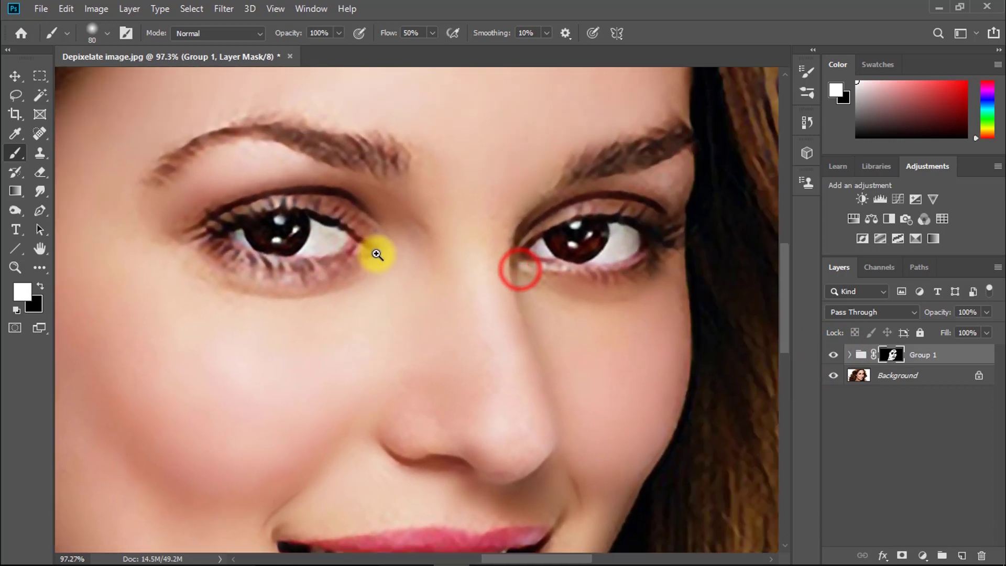
pyautogui.moveTo(382, 251); pyautogui.dragTo(396, 251)
pyautogui.moveTo(404, 330); pyautogui.dragTo(494, 184)
pyautogui.moveTo(493, 272); pyautogui.dragTo(472, 270)
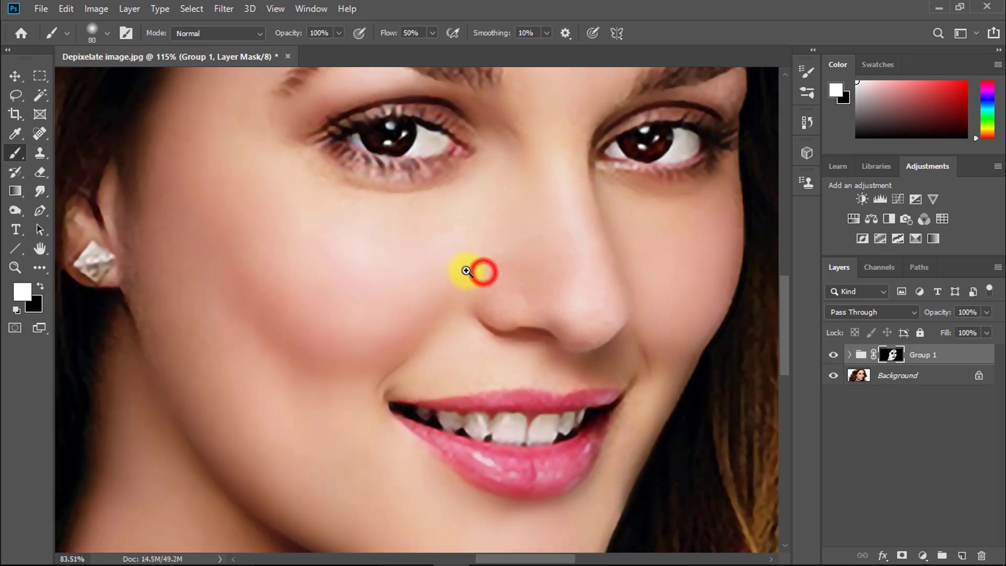
pyautogui.moveTo(479, 315); pyautogui.dragTo(499, 302)
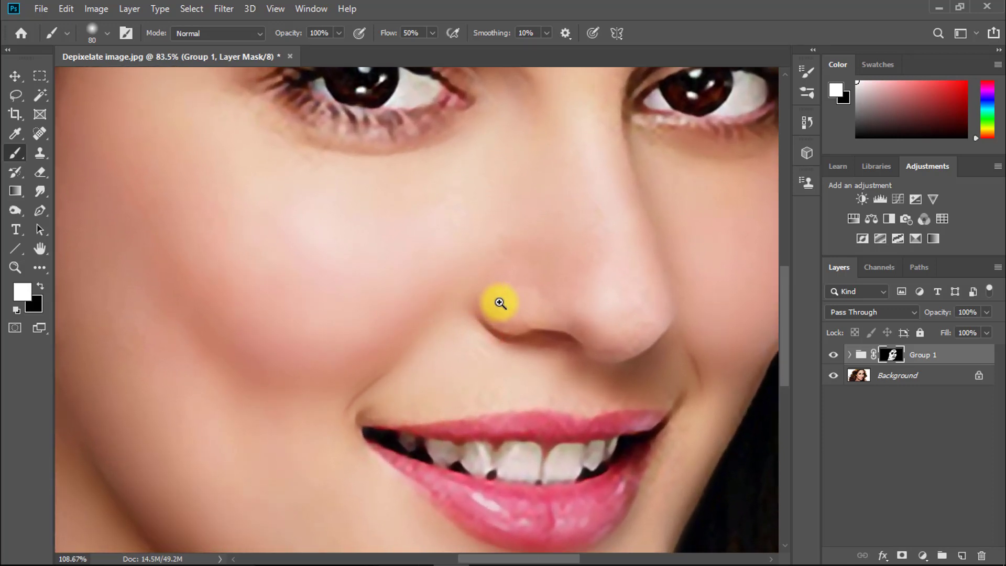
# Step: Save As a JPEG named 'High Quality Image' on the Desktop at Maximum quality 12
pyautogui.click(40, 8)
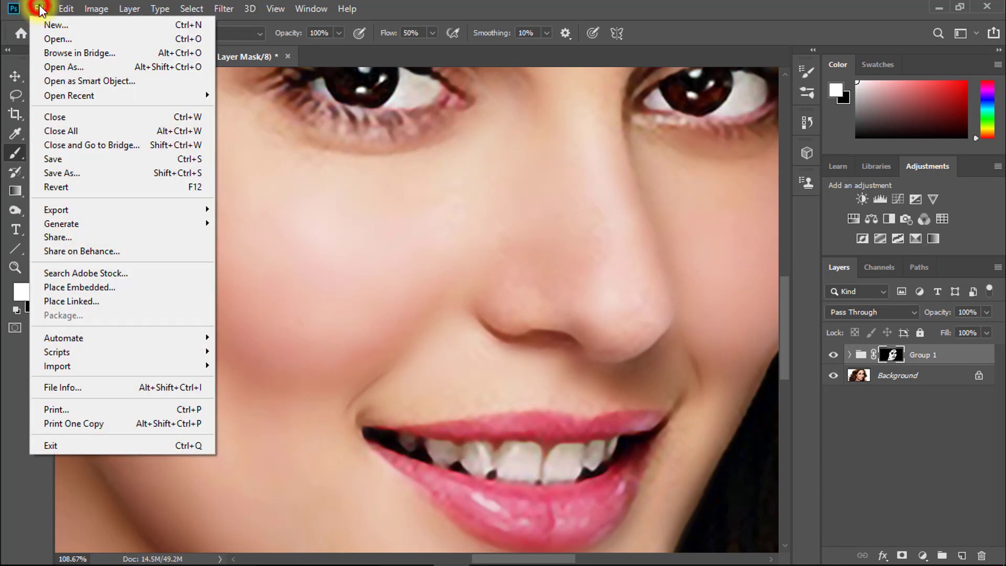
pyautogui.click(74, 173)
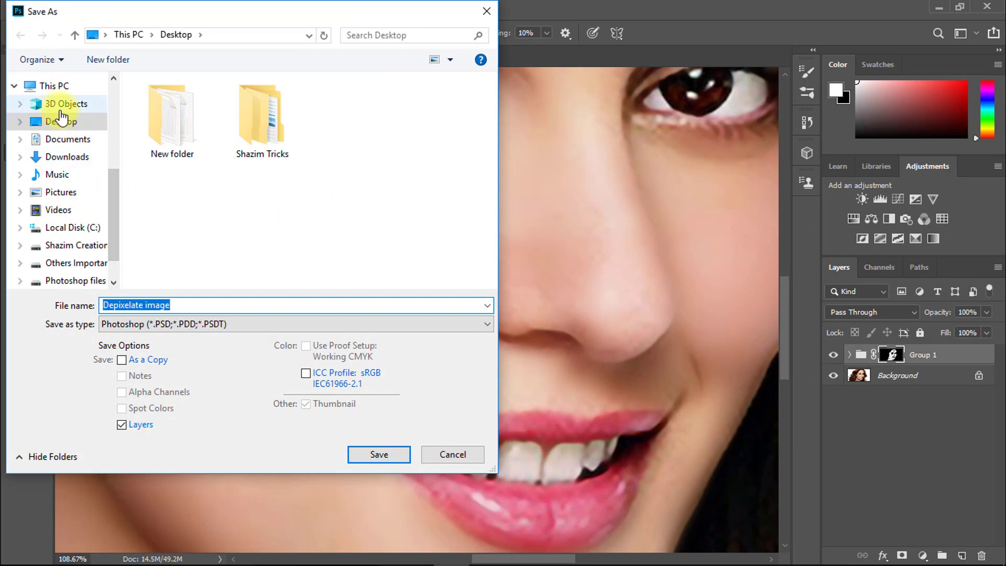
pyautogui.click(61, 107)
pyautogui.click(62, 120)
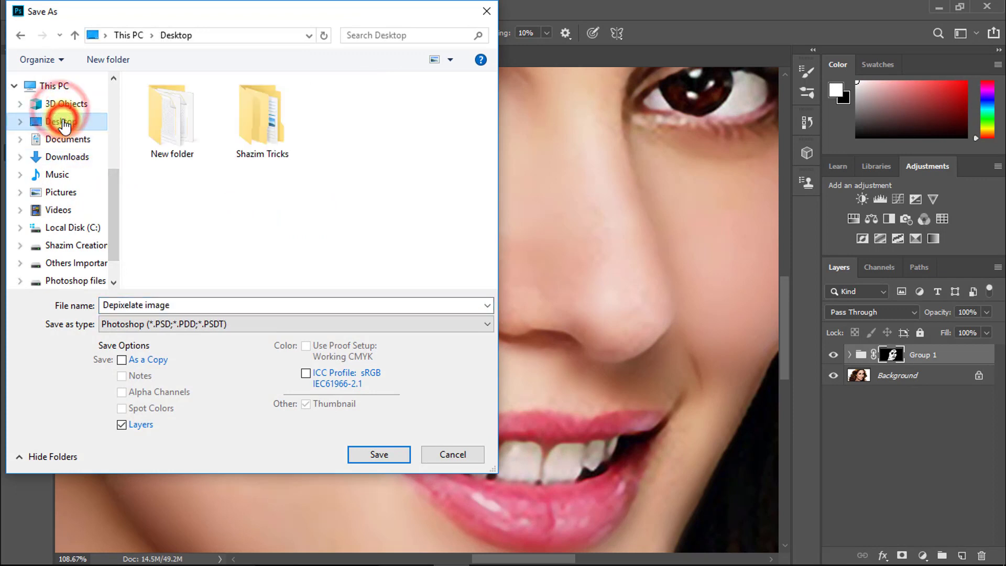
pyautogui.click(150, 305)
pyautogui.click(200, 330)
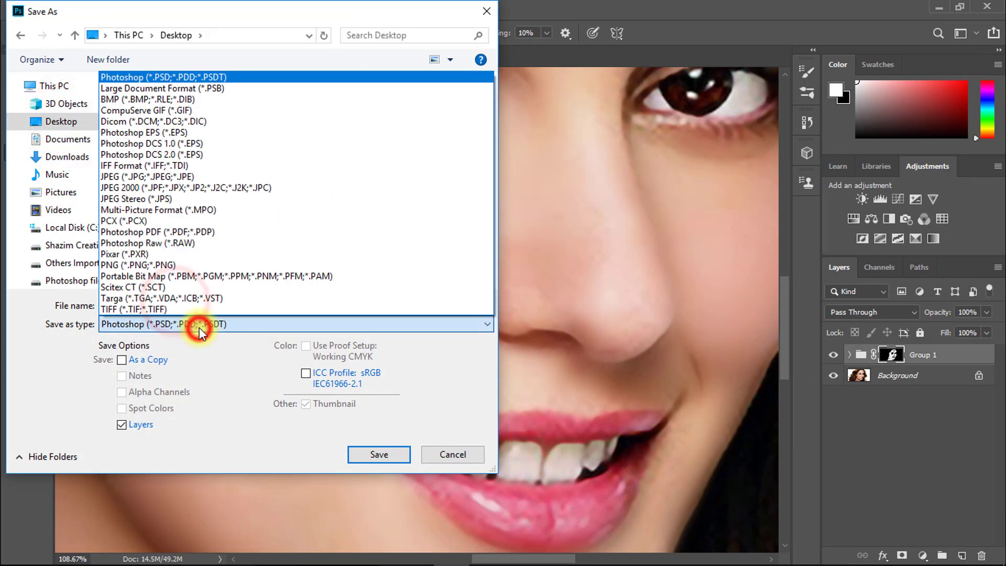
pyautogui.click(155, 178)
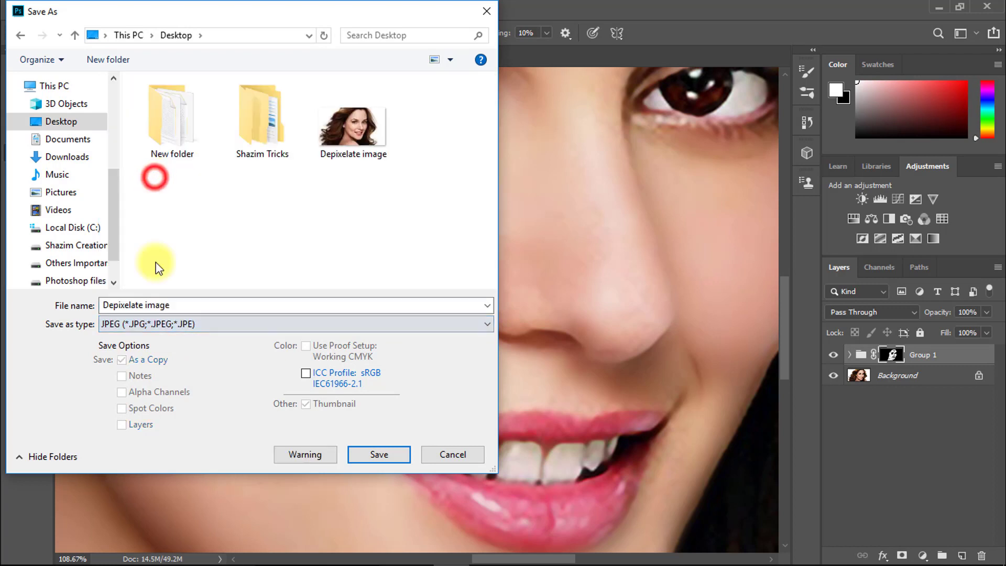
pyautogui.click(147, 302)
pyautogui.write('High Quality')
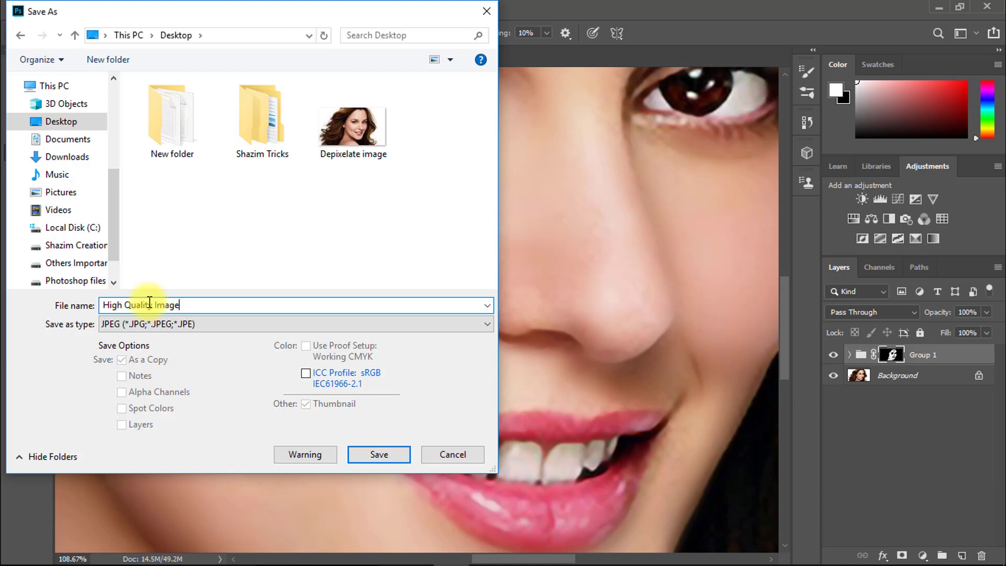
pyautogui.press('Return')
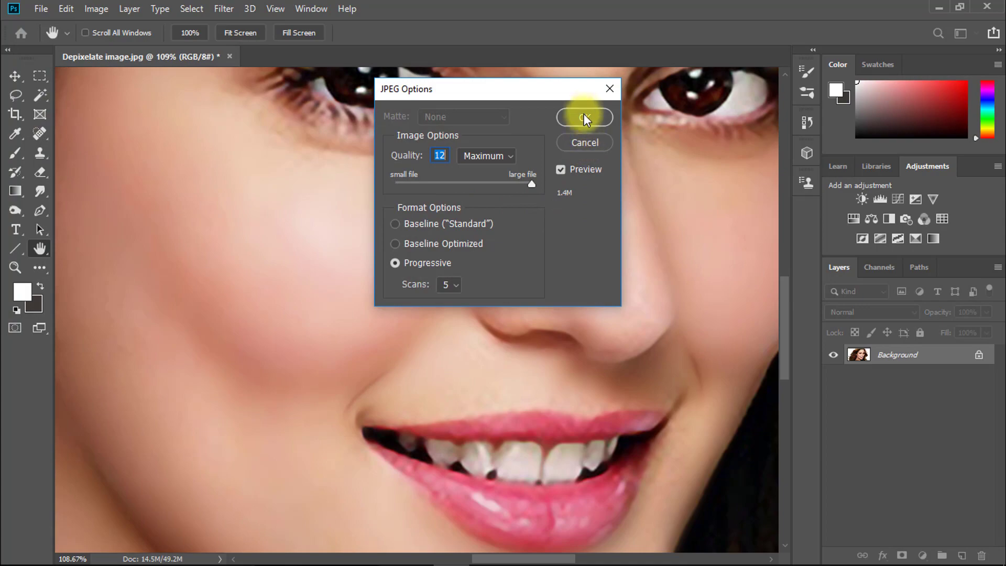
pyautogui.click(584, 118)
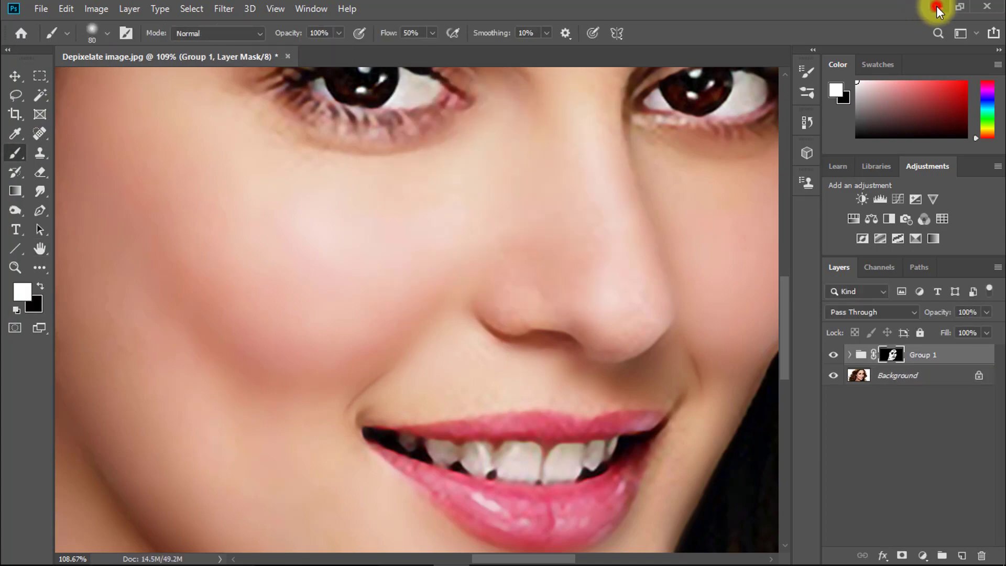
# Step: Compare the Properties of the Depixelate image (126 KB) and High Quality Image (1.44 MB) on the desktop
pyautogui.click(937, 8)
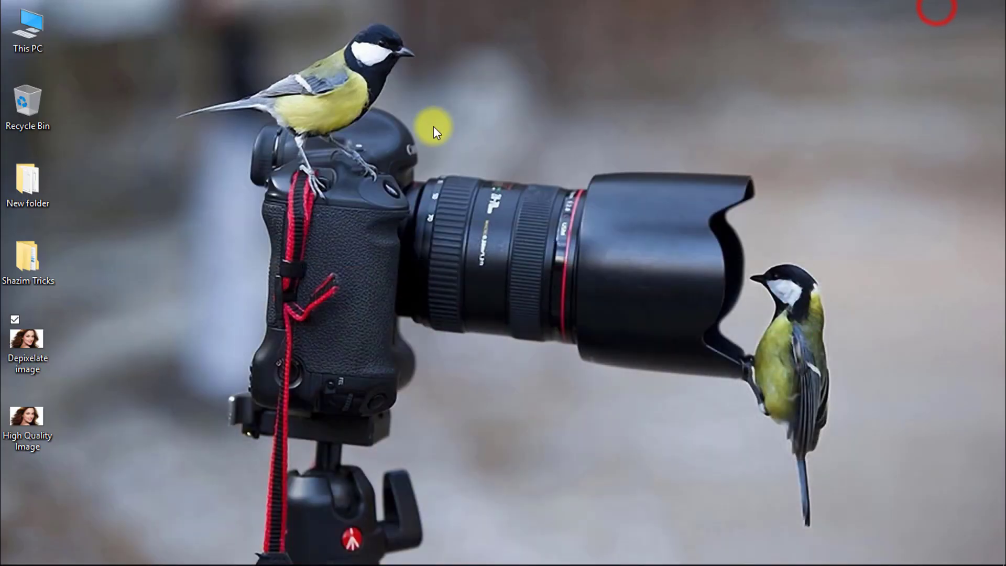
pyautogui.rightClick(29, 332)
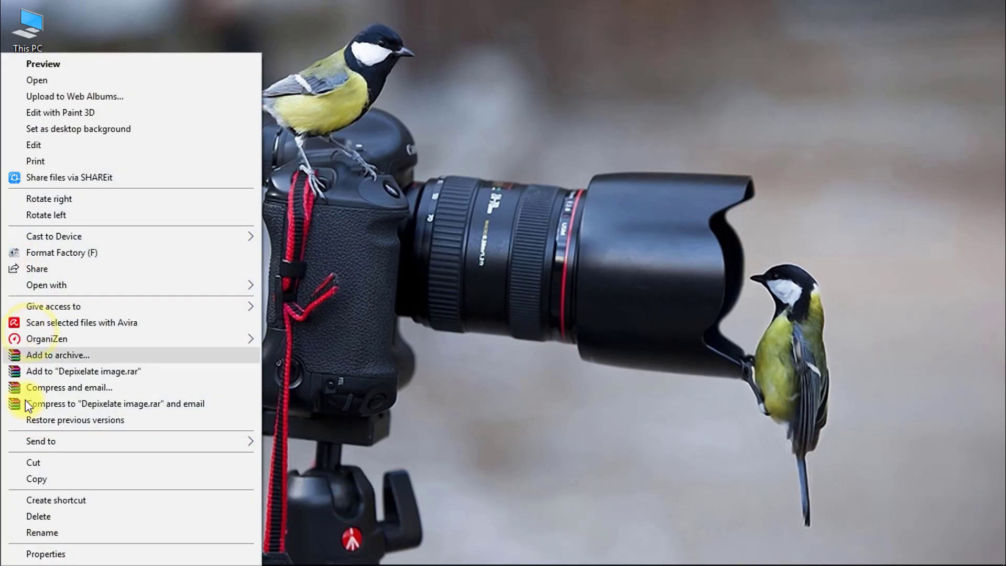
pyautogui.click(61, 553)
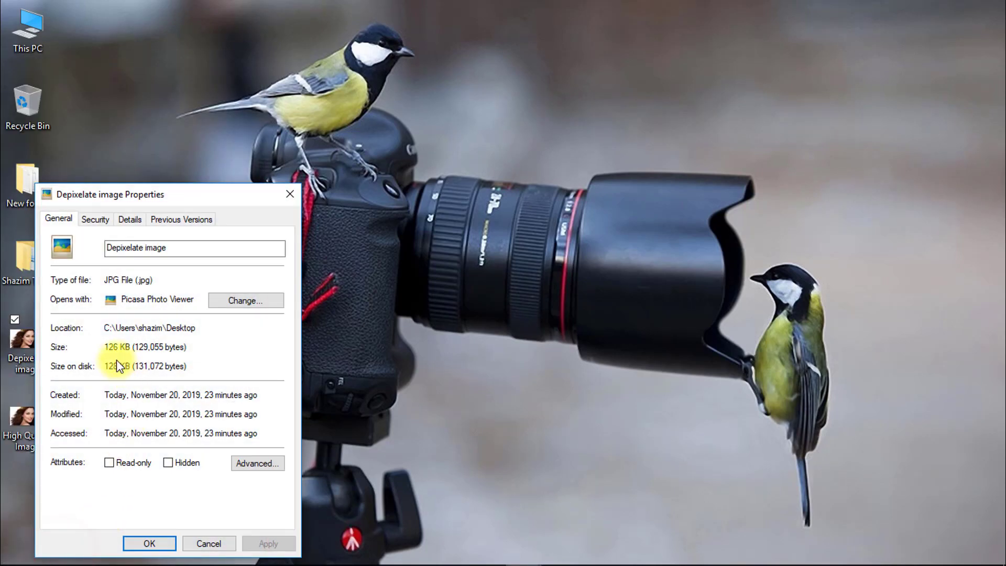
pyautogui.click(285, 196)
pyautogui.rightClick(21, 425)
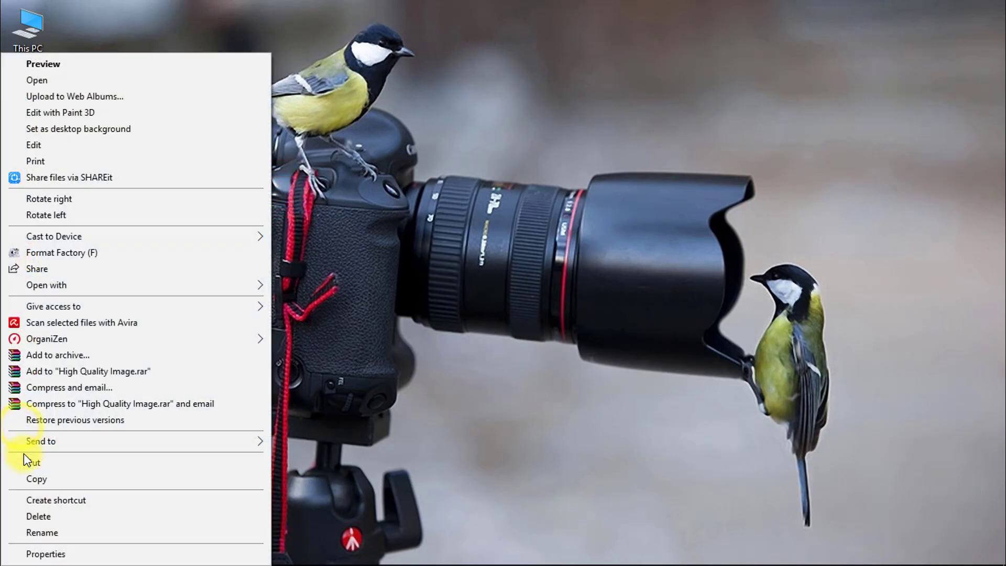
pyautogui.click(58, 554)
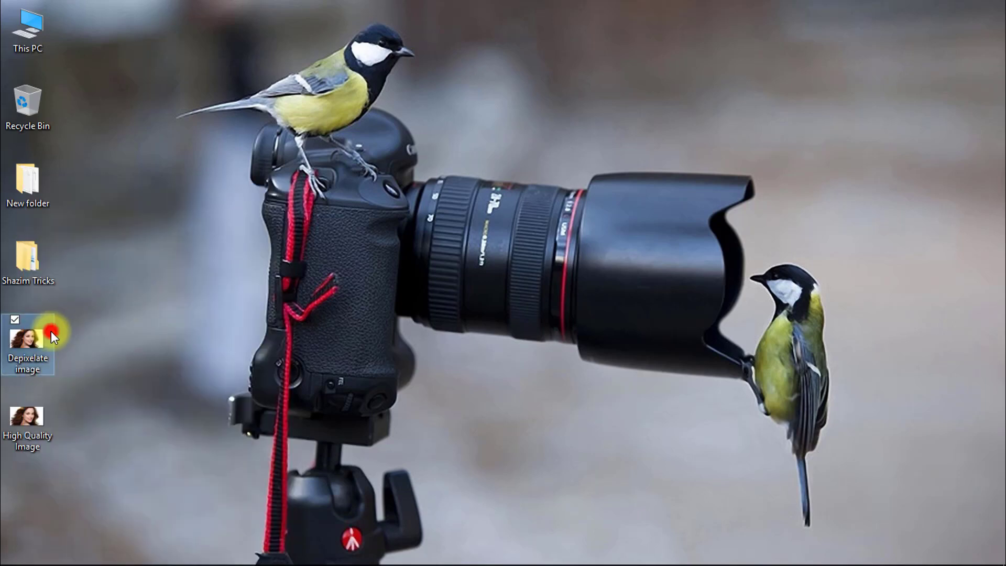
# Step: View High Quality Image at 3000 x 1686 in Picasa, zooming in and out, then close it
pyautogui.doubleClick(51, 331)
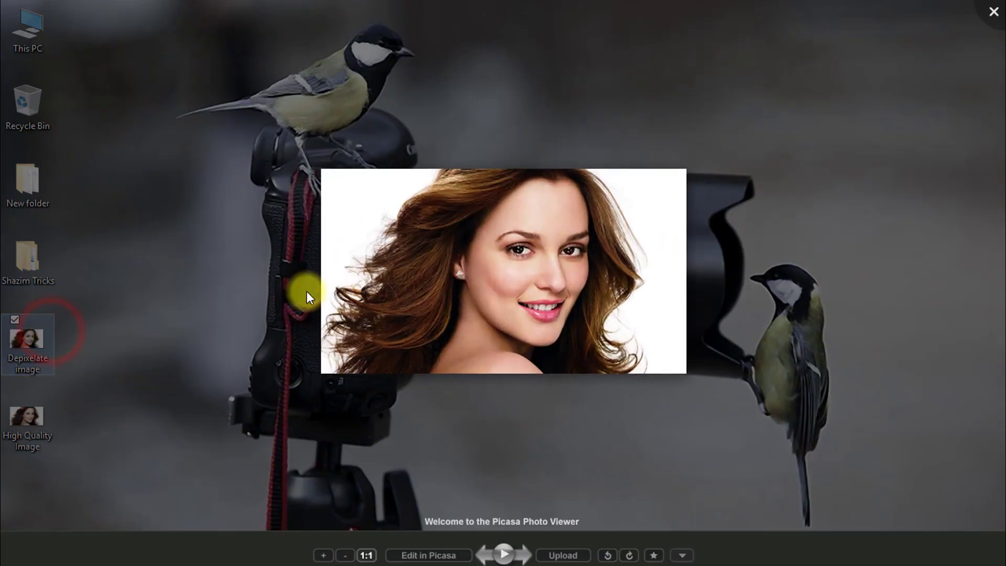
pyautogui.click(77, 423)
pyautogui.doubleClick(20, 420)
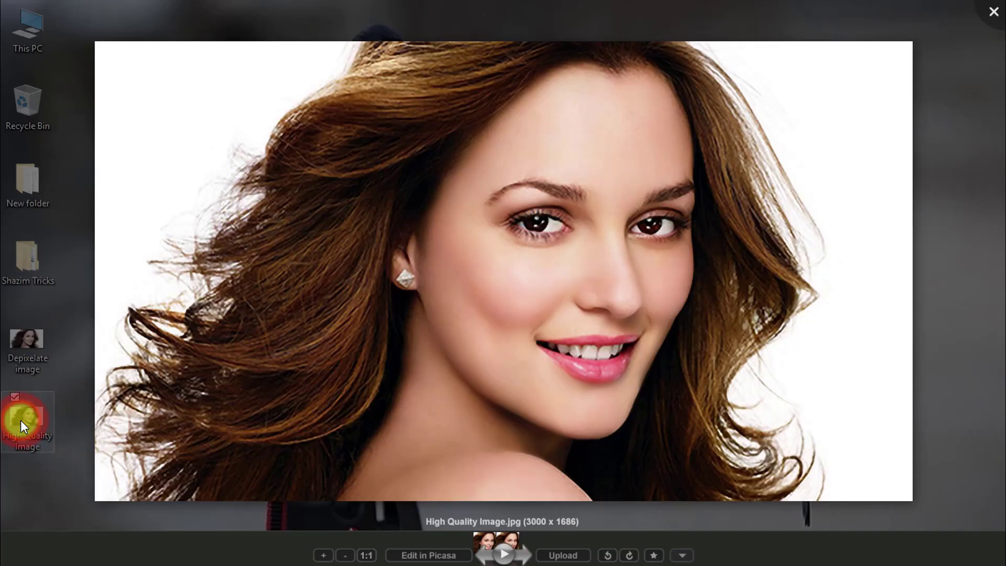
pyautogui.scroll(5, 528, 298)
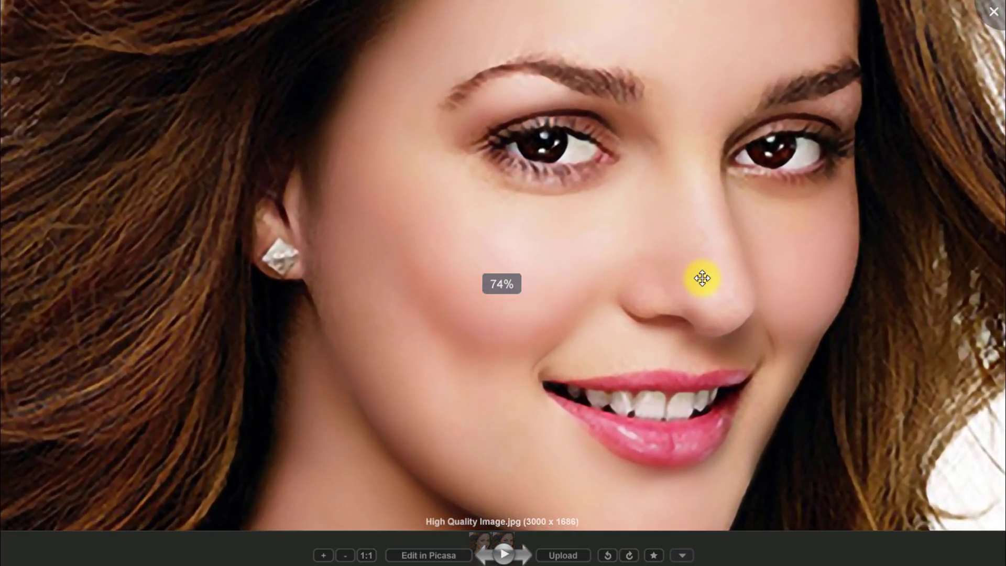
pyautogui.scroll(-3, 705, 275)
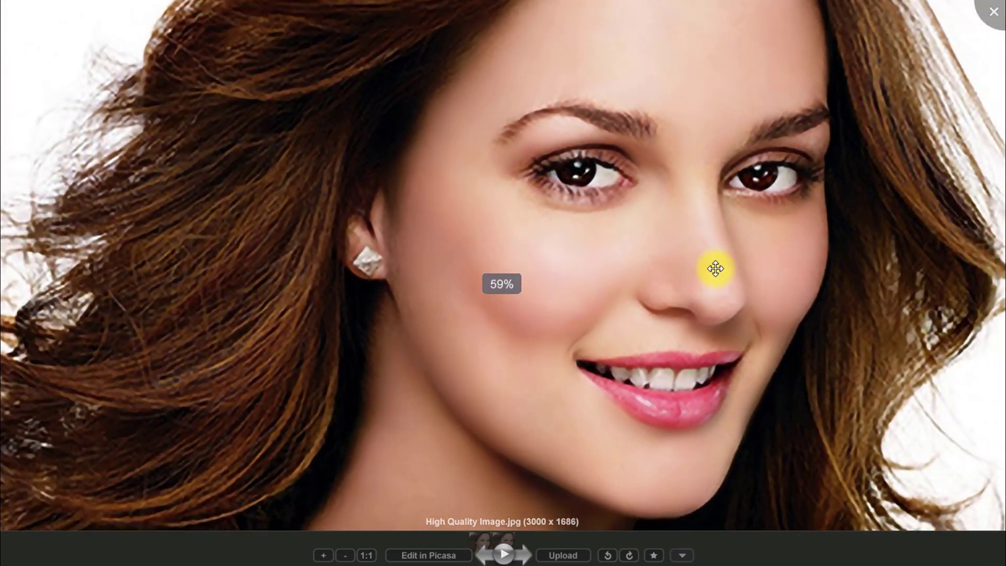
pyautogui.scroll(-2, 715, 269)
pyautogui.press('Escape')
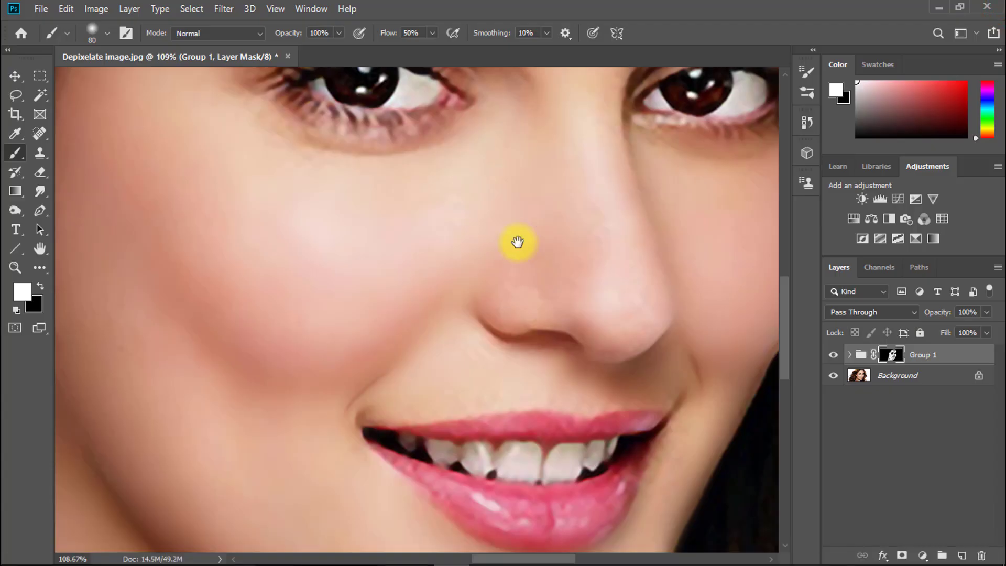
pyautogui.moveTo(479, 215); pyautogui.dragTo(456, 189)
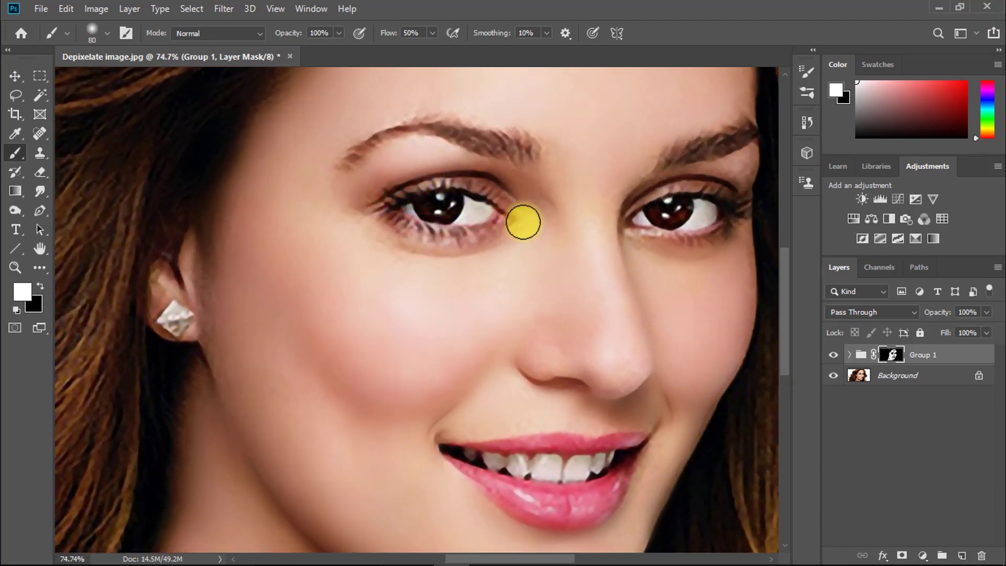